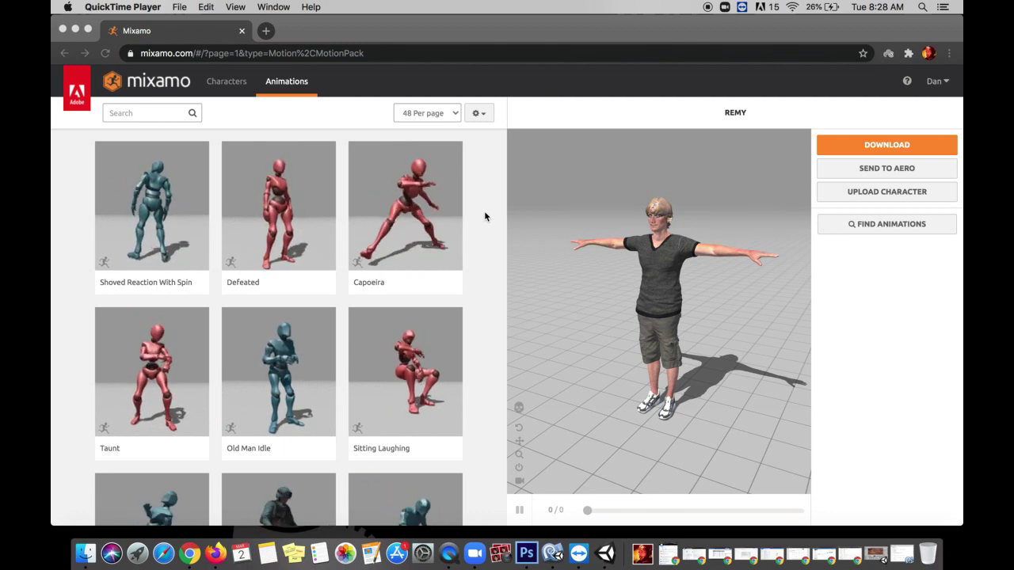
Step: Search Mixamo's characters for 'zombie' and scroll the results to find Romero
click(217, 114)
click(226, 83)
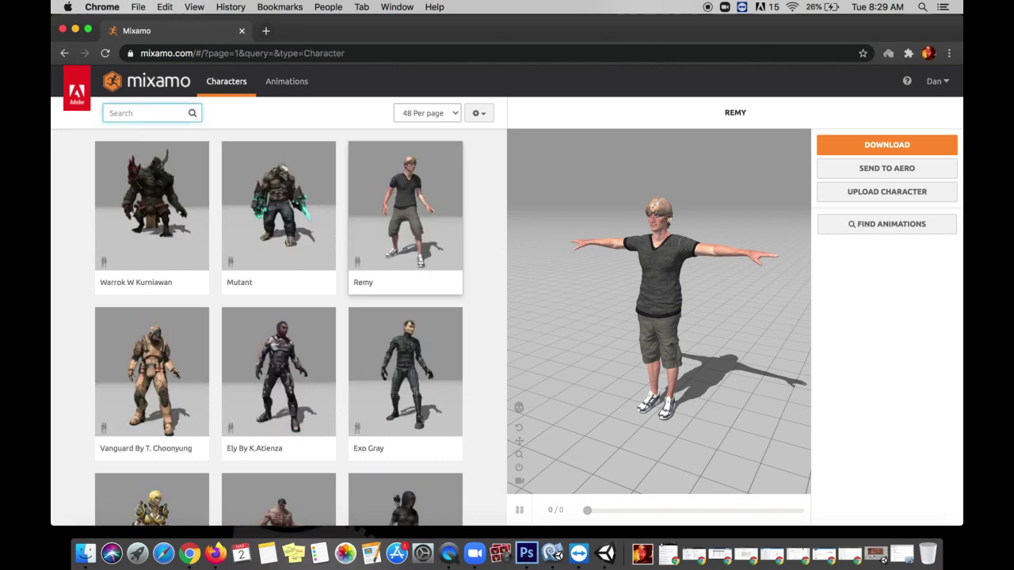
text(zombie)
scroll(300, 177, down, 2)
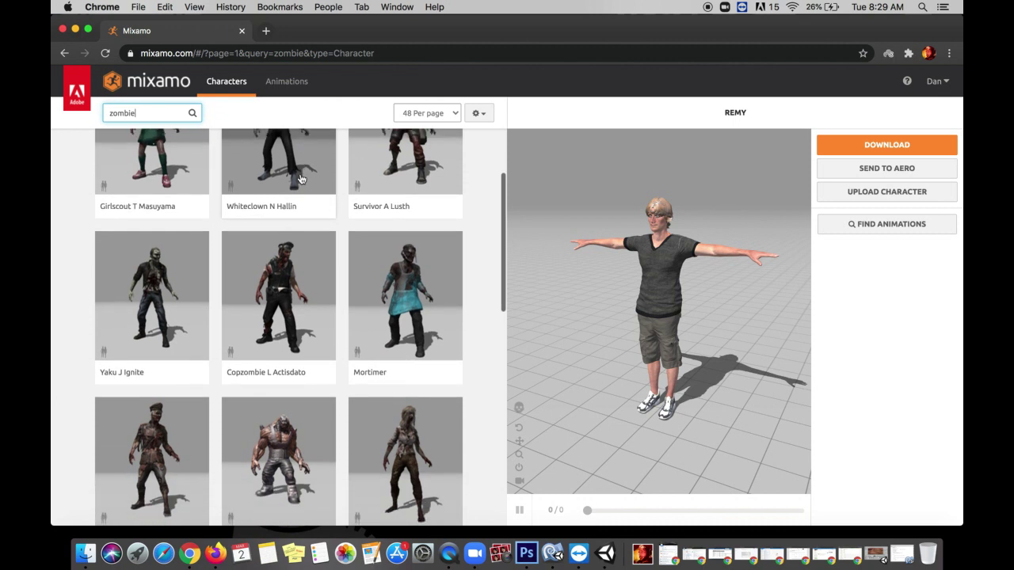
scroll(300, 177, up, 1)
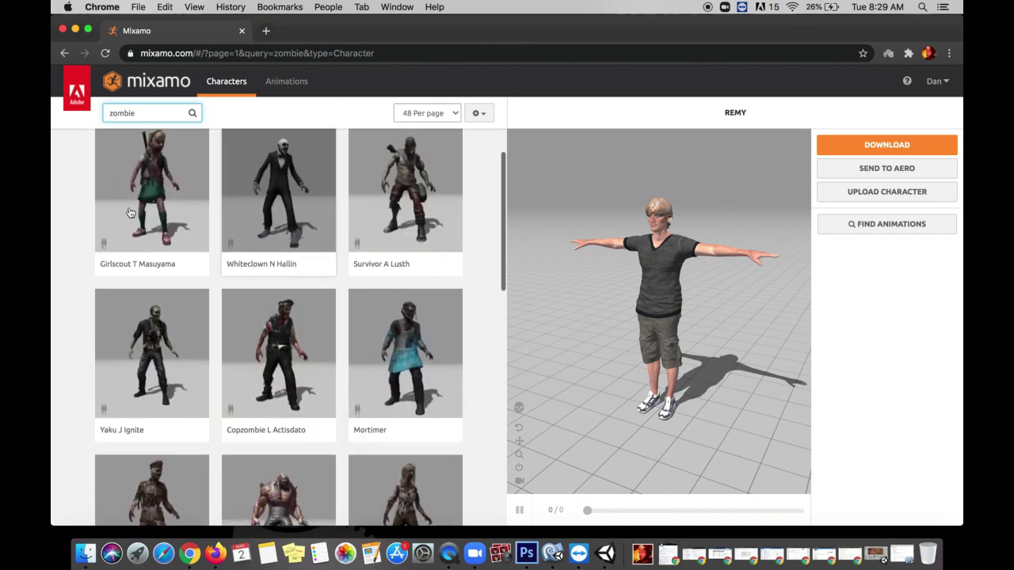
scroll(309, 206, down, 3)
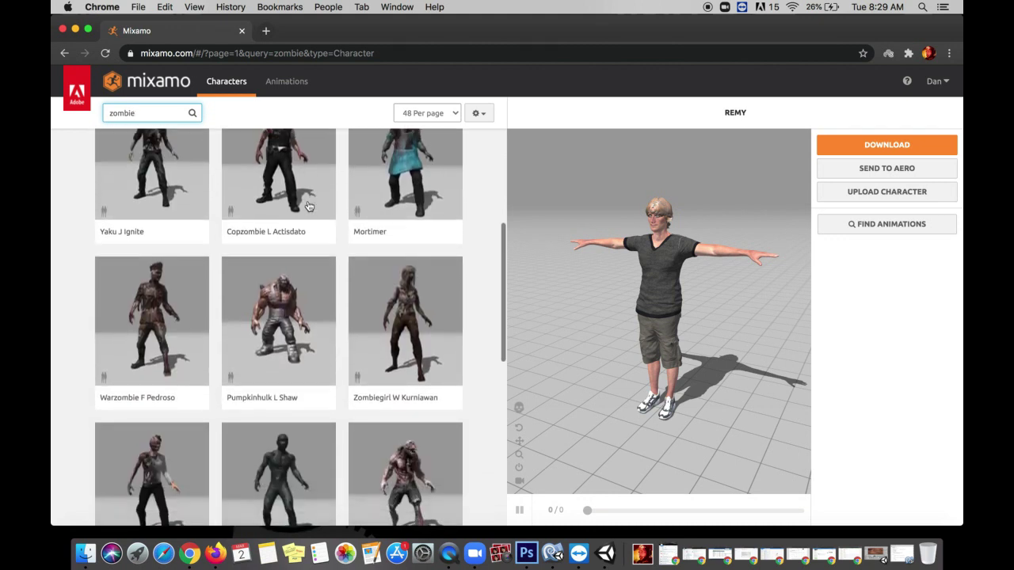
scroll(309, 206, down, 2)
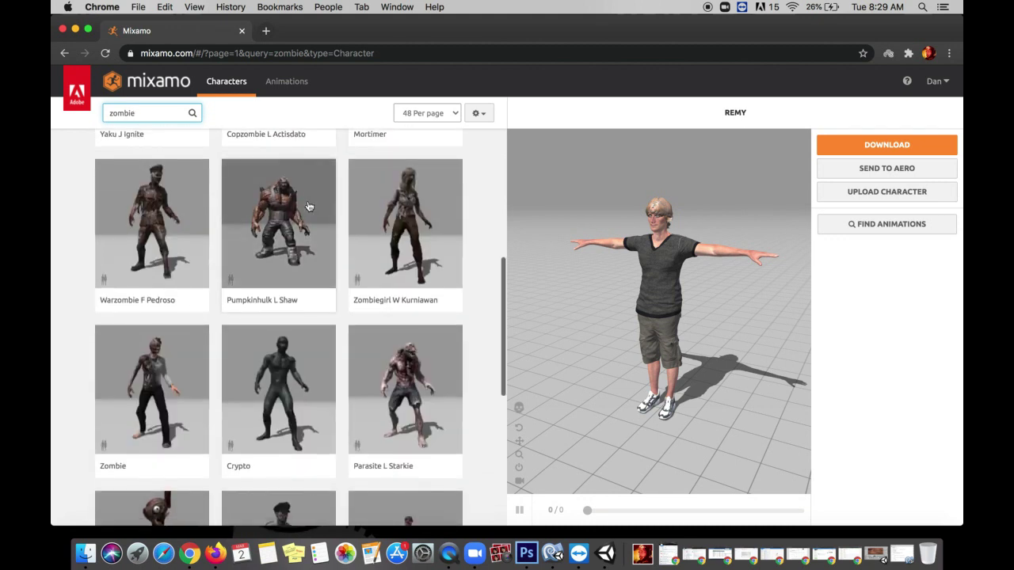
scroll(309, 206, down, 2)
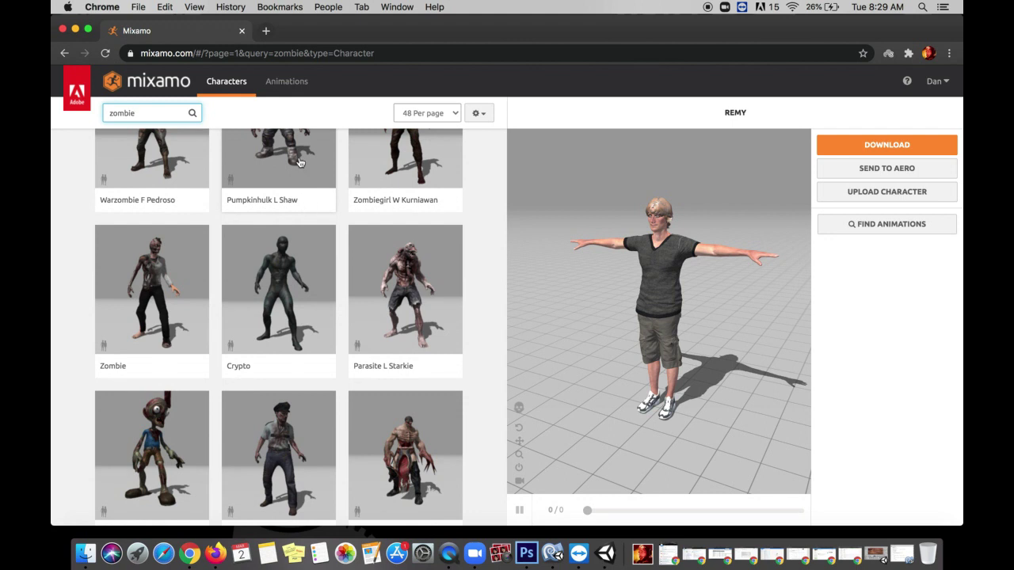
scroll(304, 196, down, 5)
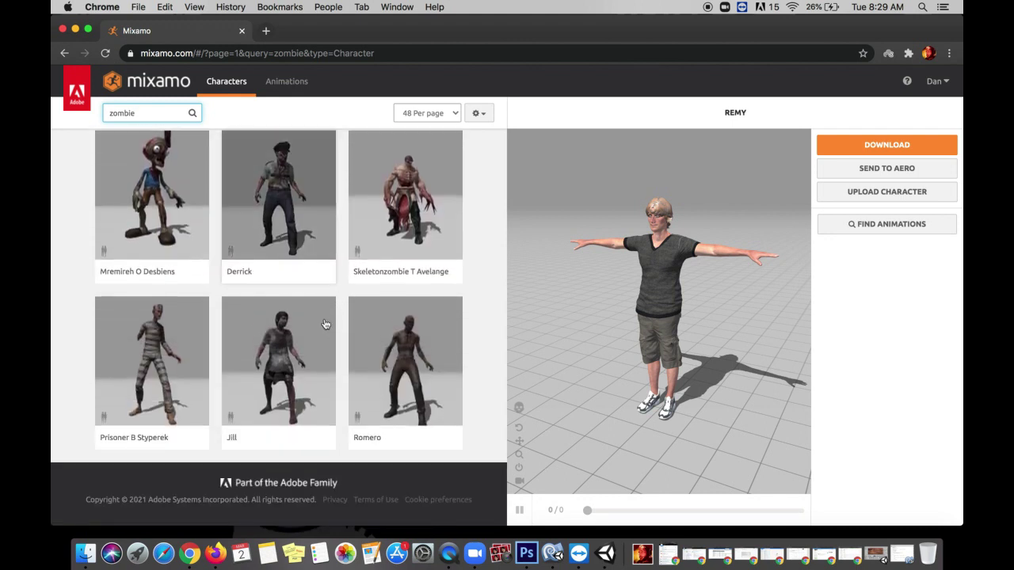
Step: Load the Romero zombie in place of Remy
click(420, 362)
click(745, 217)
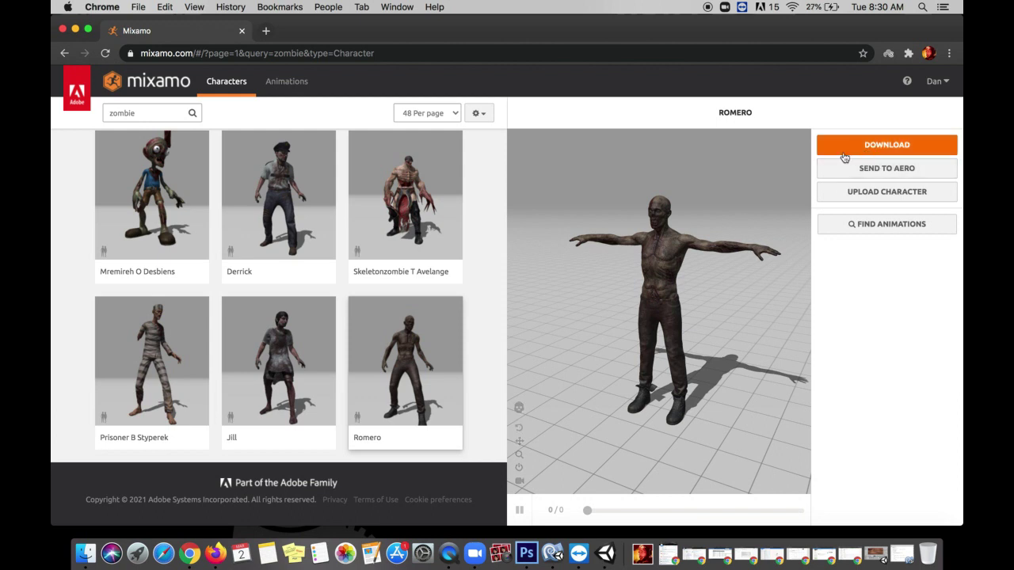
click(287, 81)
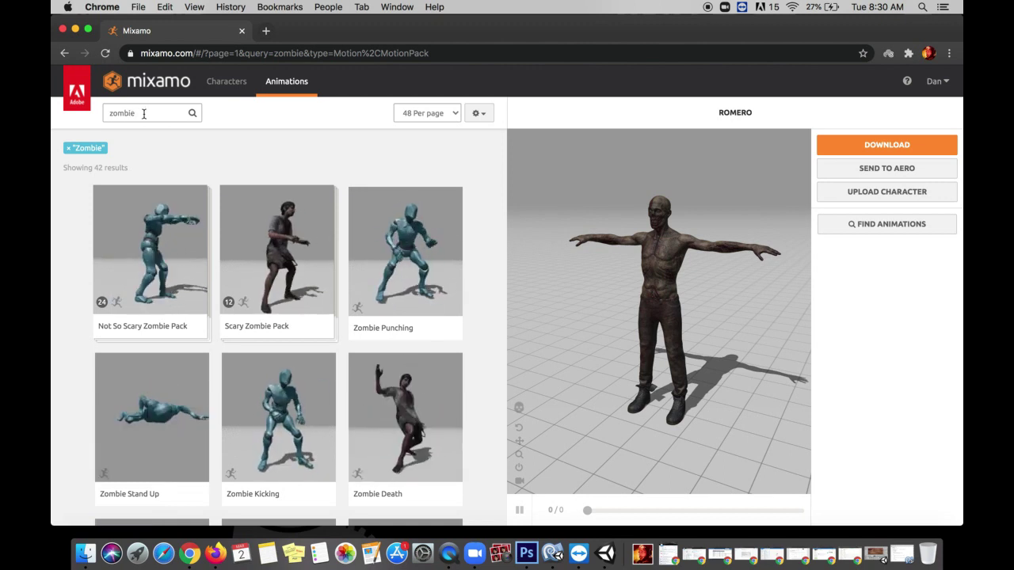
Step: Filter Mixamo animations by 'zombie' and scroll the 42 results to find Zombie Idle
click(143, 113)
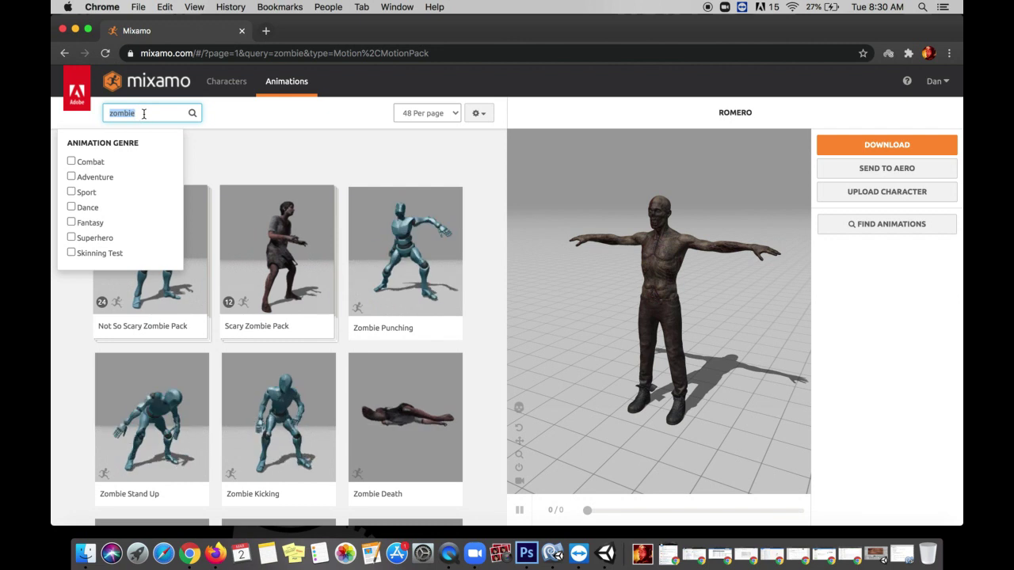
click(159, 110)
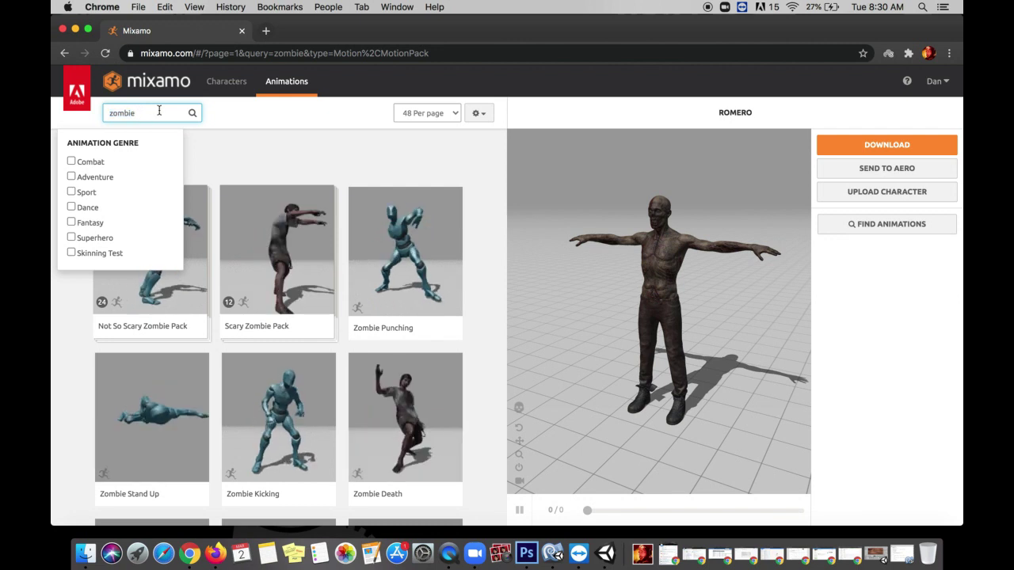
click(227, 157)
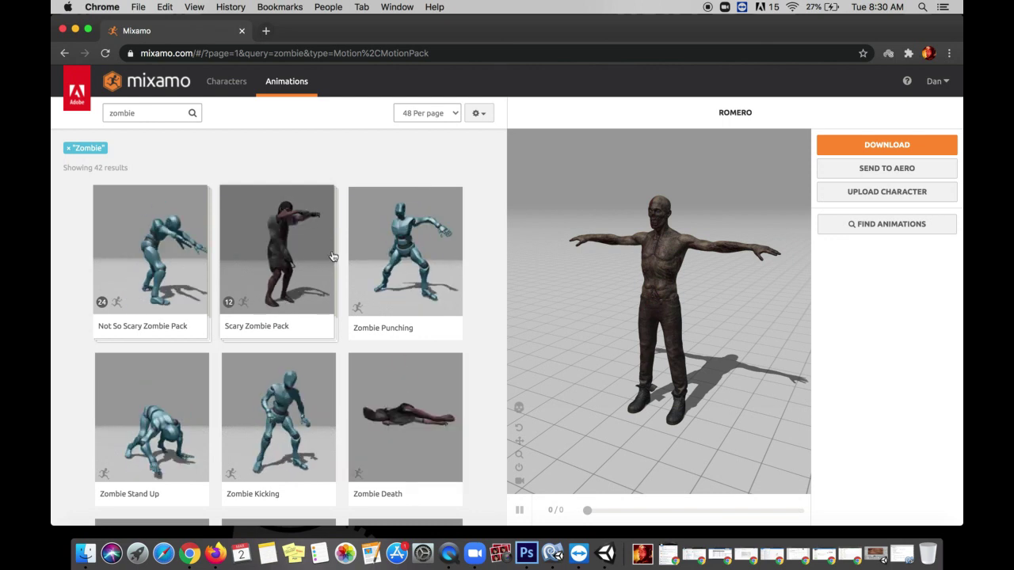
scroll(333, 256, down, 1)
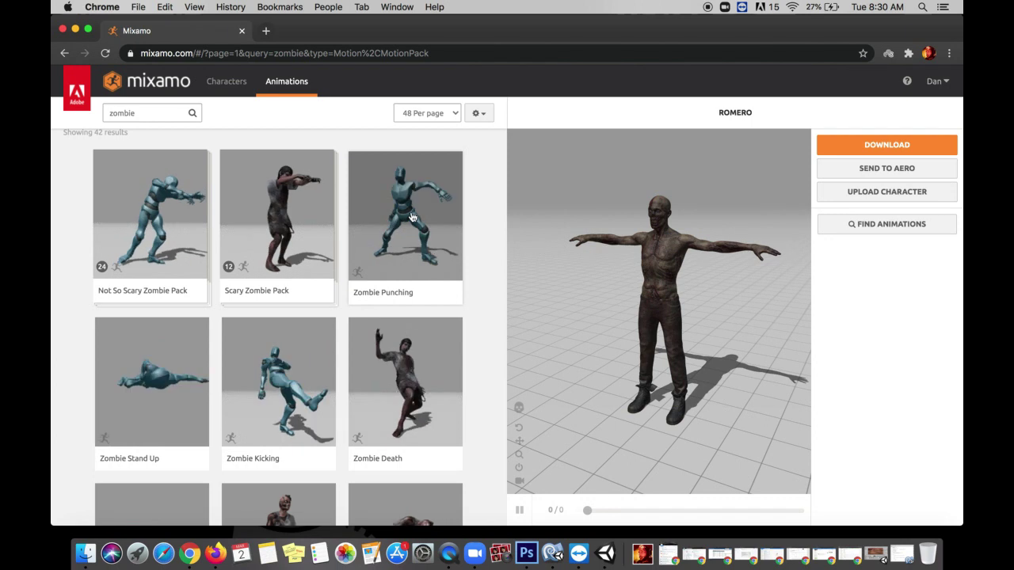
scroll(164, 251, down, 1)
scroll(164, 251, down, 1)
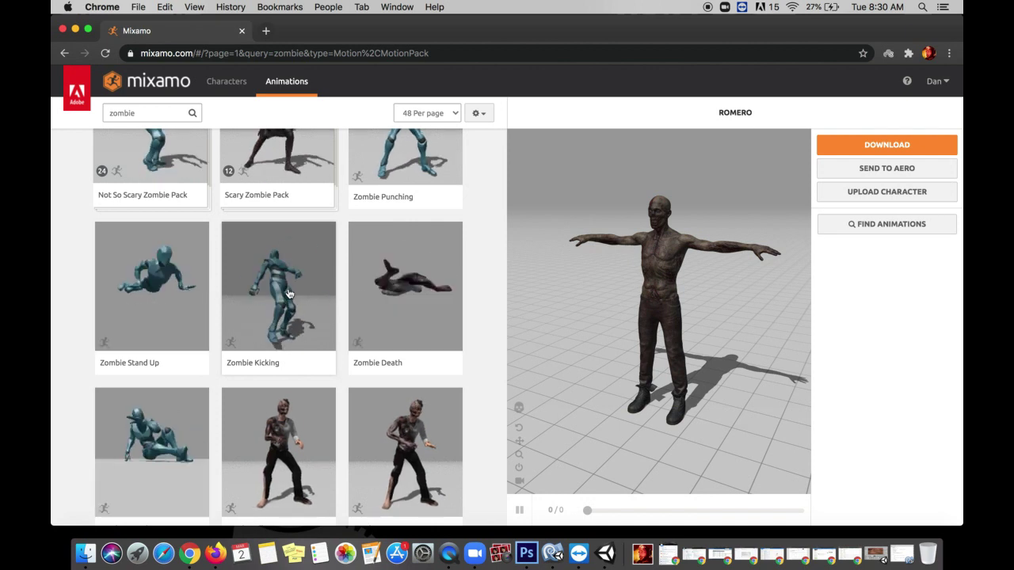
scroll(289, 294, up, 2)
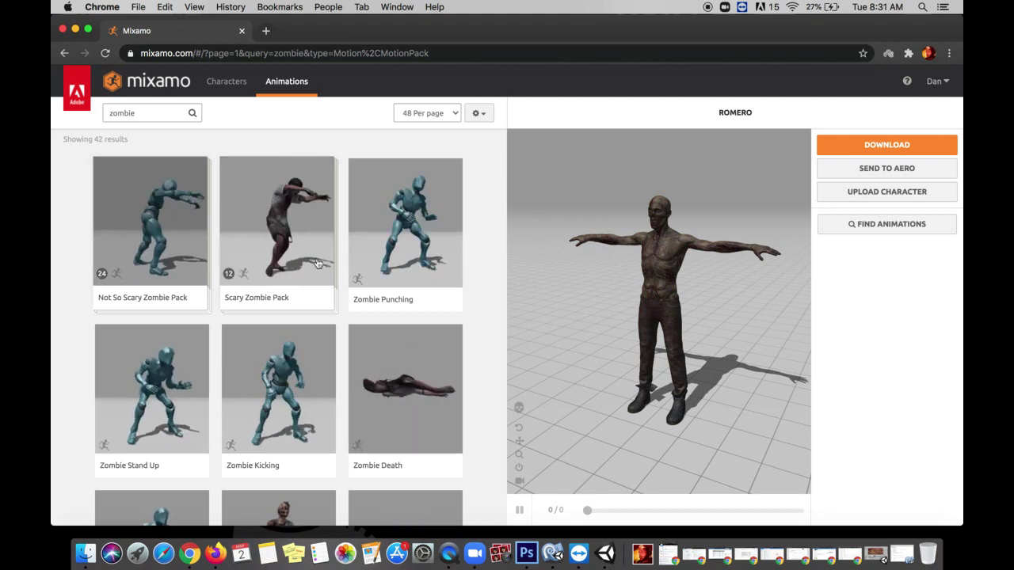
scroll(336, 387, down, 5)
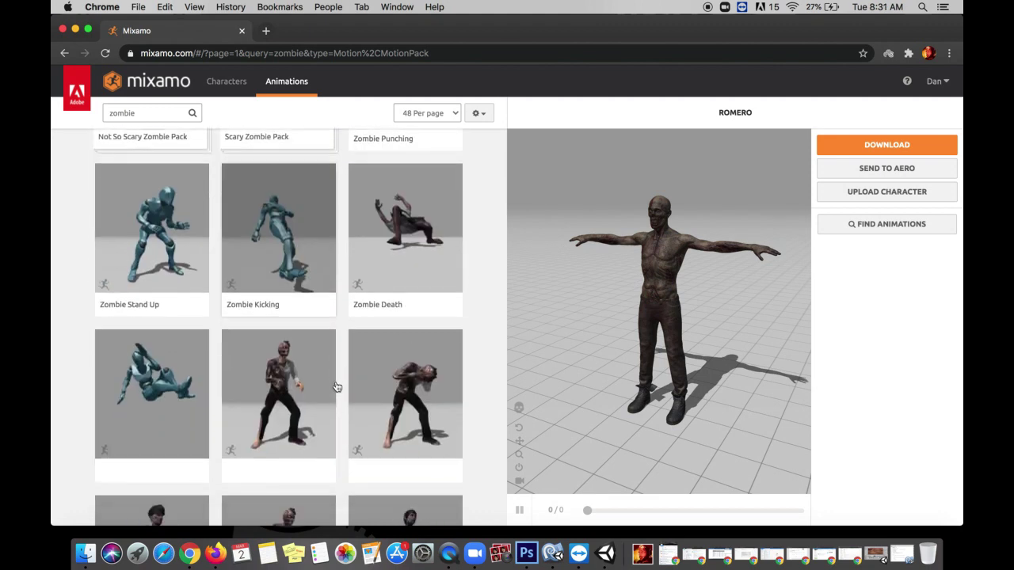
scroll(336, 387, down, 5)
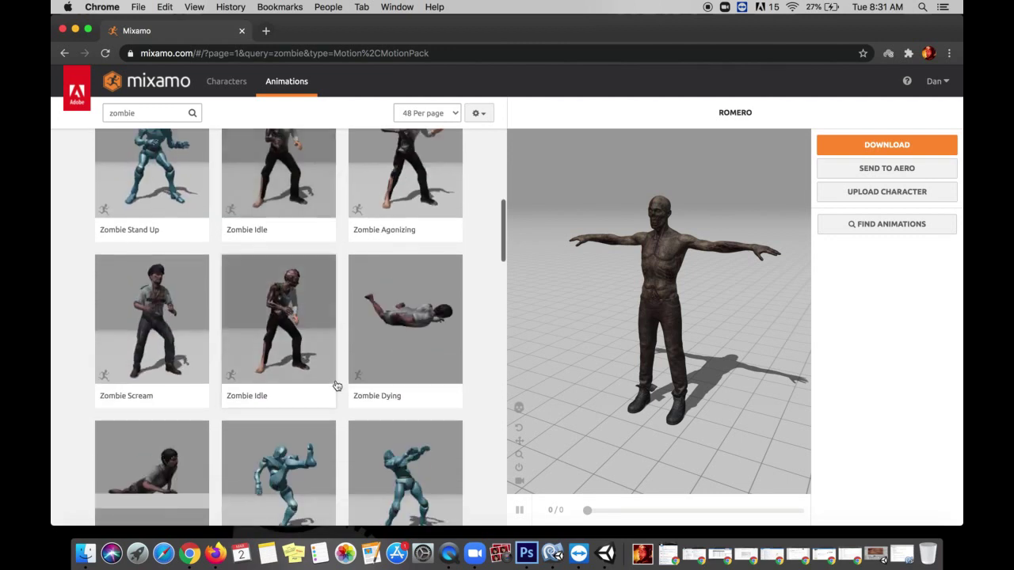
Step: Apply Zombie Idle to Romero and download it as FBX Binary with skin at 30 fps
click(293, 307)
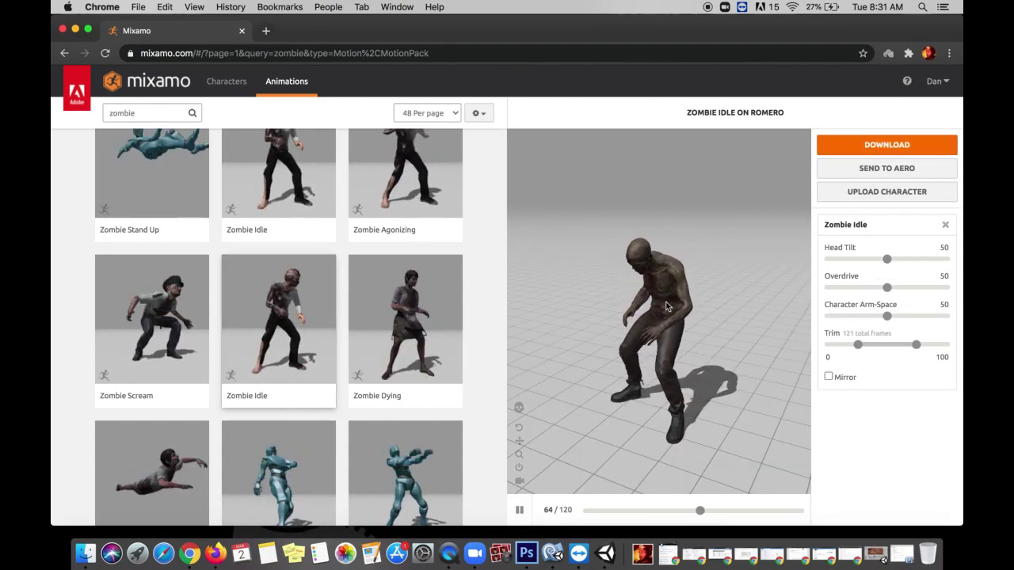
click(833, 145)
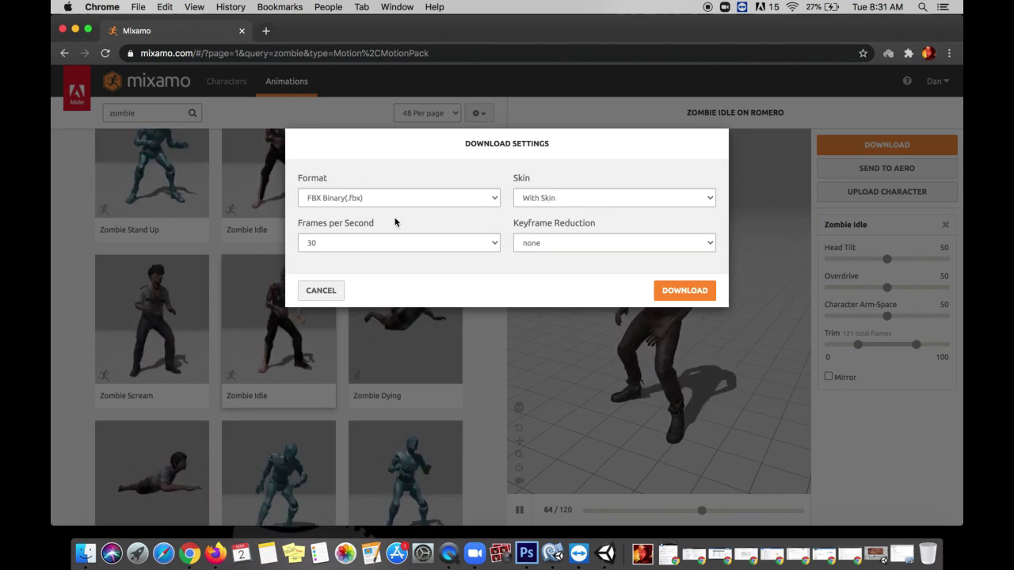
click(712, 303)
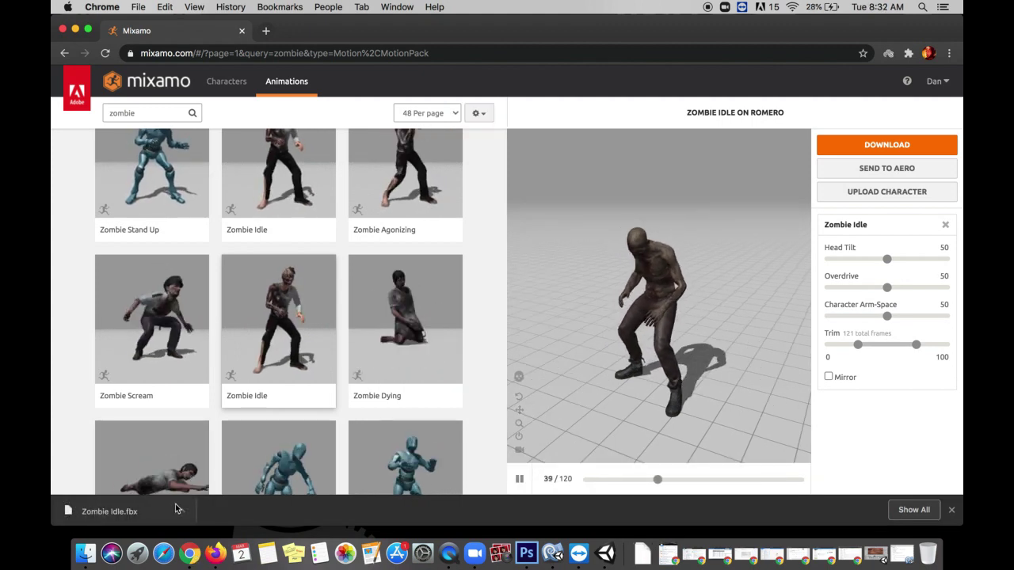
Step: Reveal Zombie Idle.fbx in Finder's Downloads folder, then return to the Unity editor
click(183, 515)
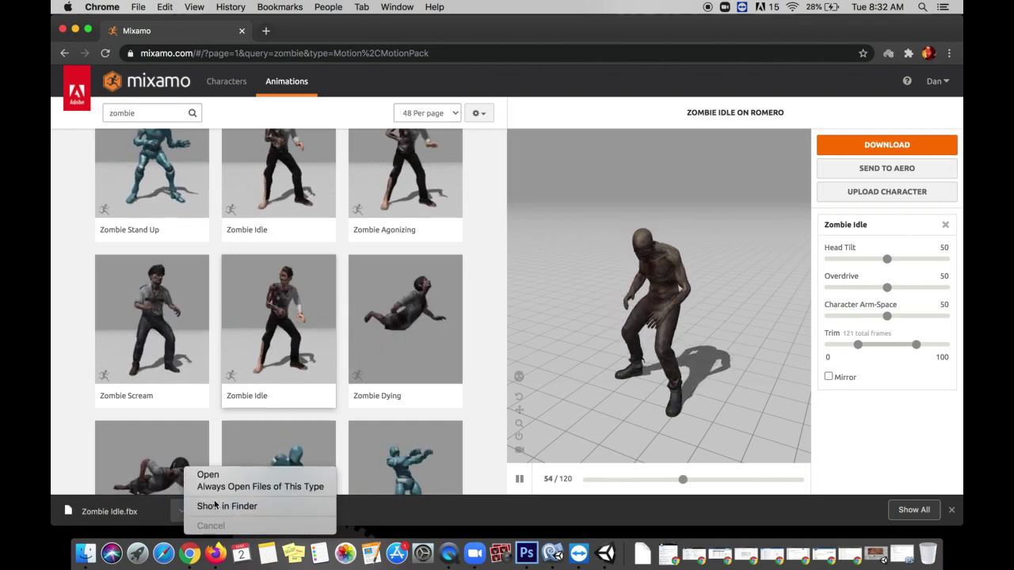
click(228, 505)
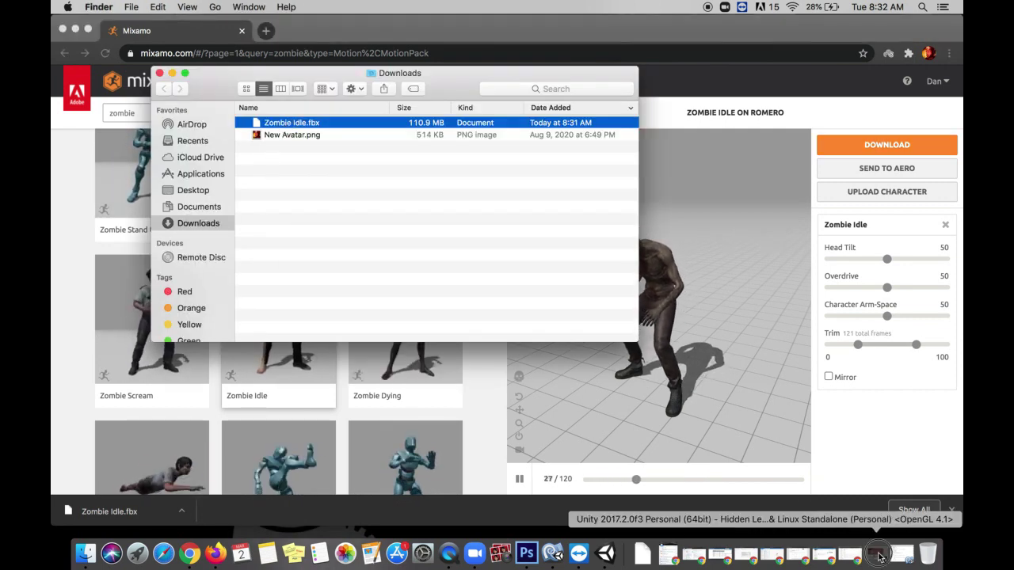
click(880, 559)
click(88, 553)
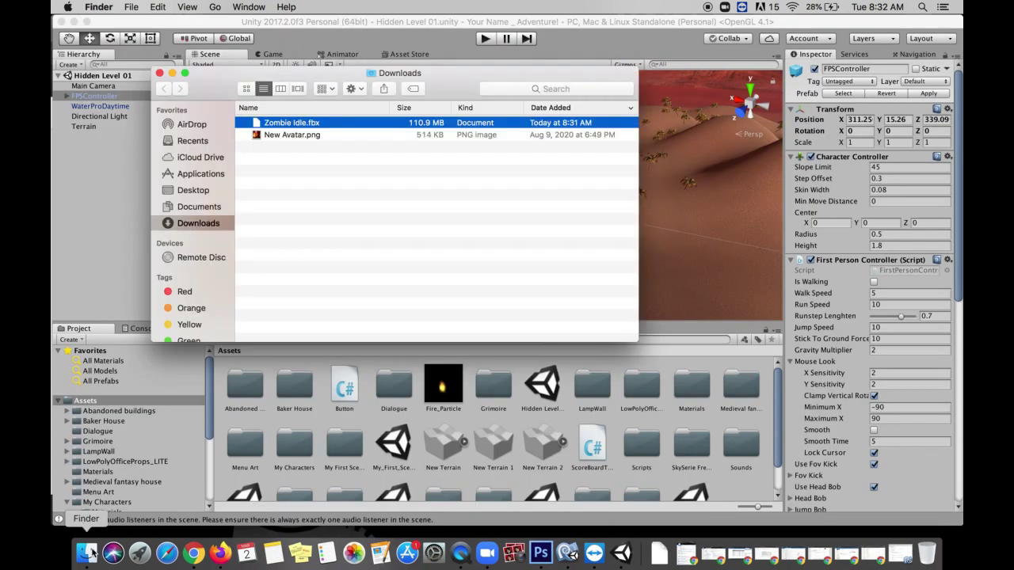
click(740, 482)
scroll(740, 481, down, 2)
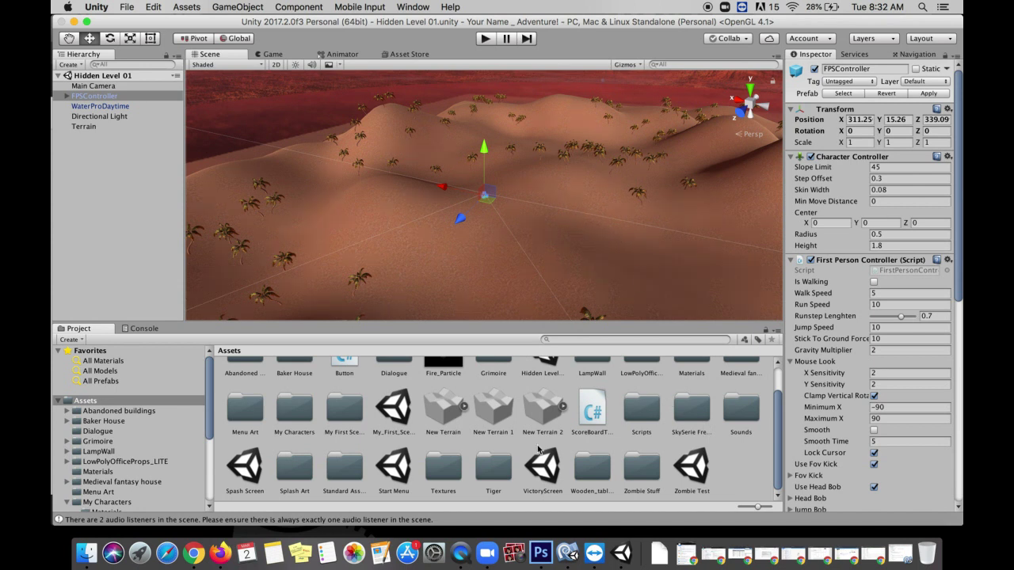
Step: Create a folder named 'New Zombie Stuff' in Assets
right_click(734, 475)
mouse_move(797, 293)
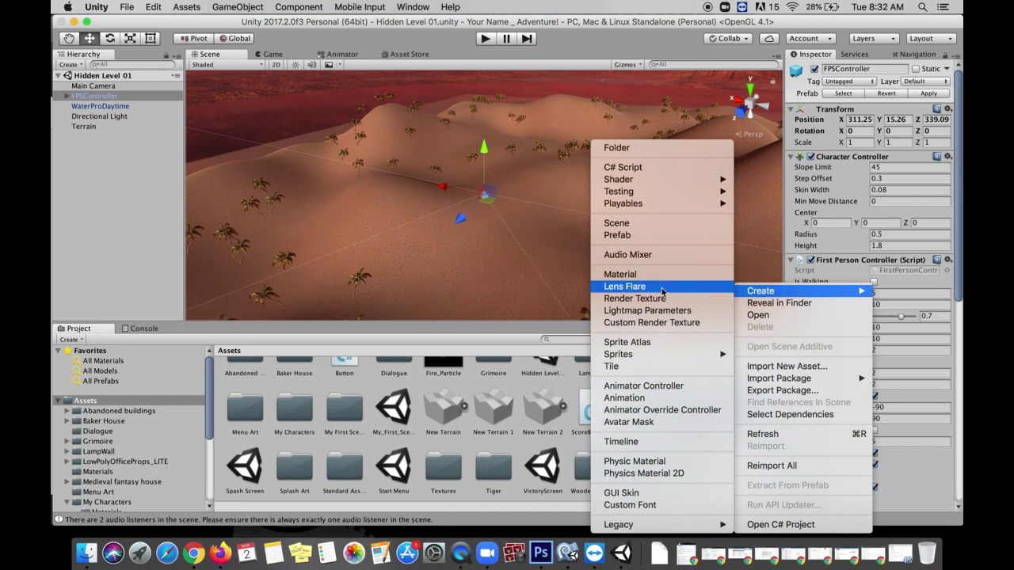
click(669, 148)
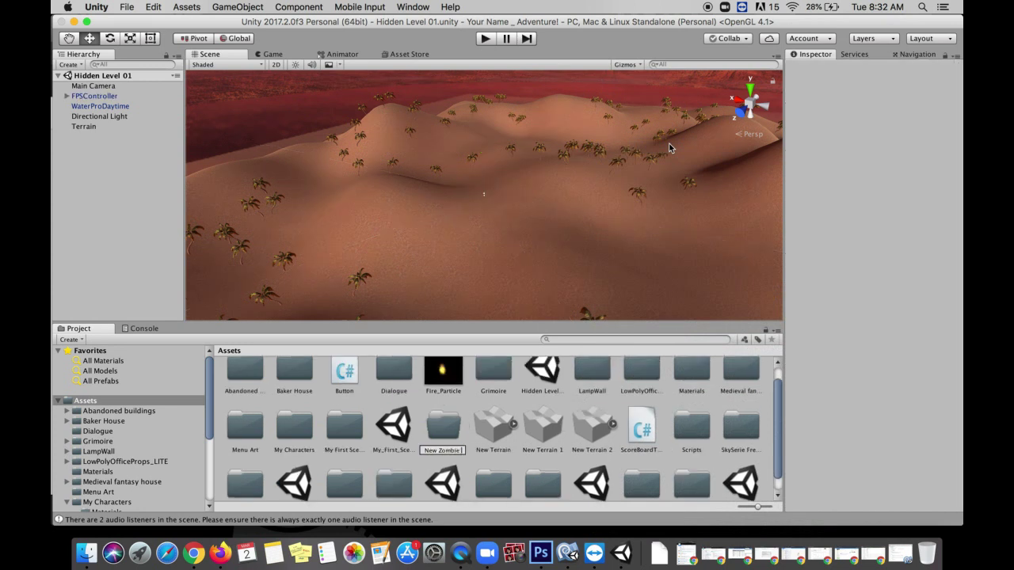
text(New Zombie Stuff)
key(Return)
Step: Import Zombie Idle.fbx from Downloads into the New Zombie Stuff folder
drag(567, 29, 817, 74)
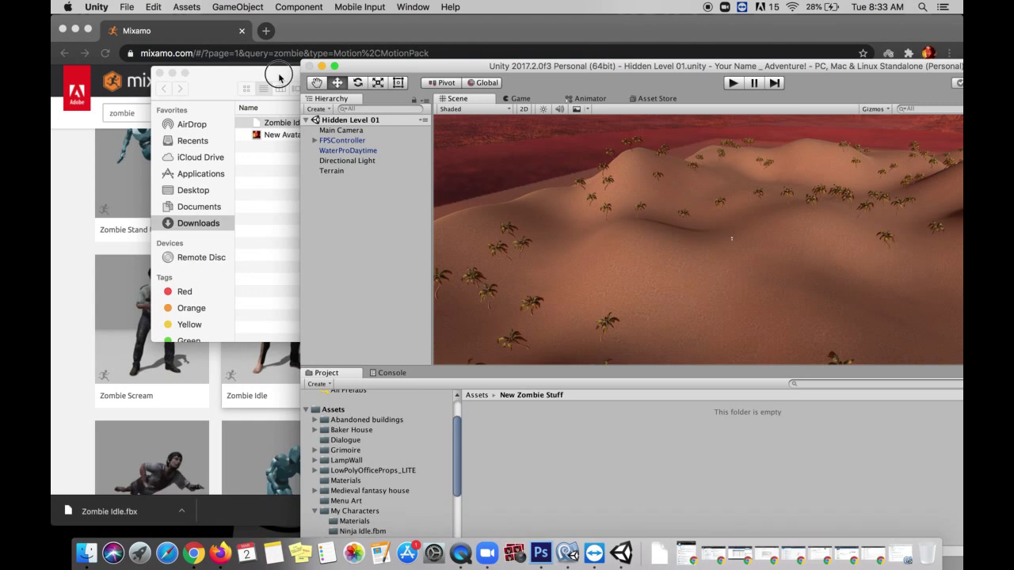
drag(295, 85, 209, 97)
drag(204, 133, 679, 71)
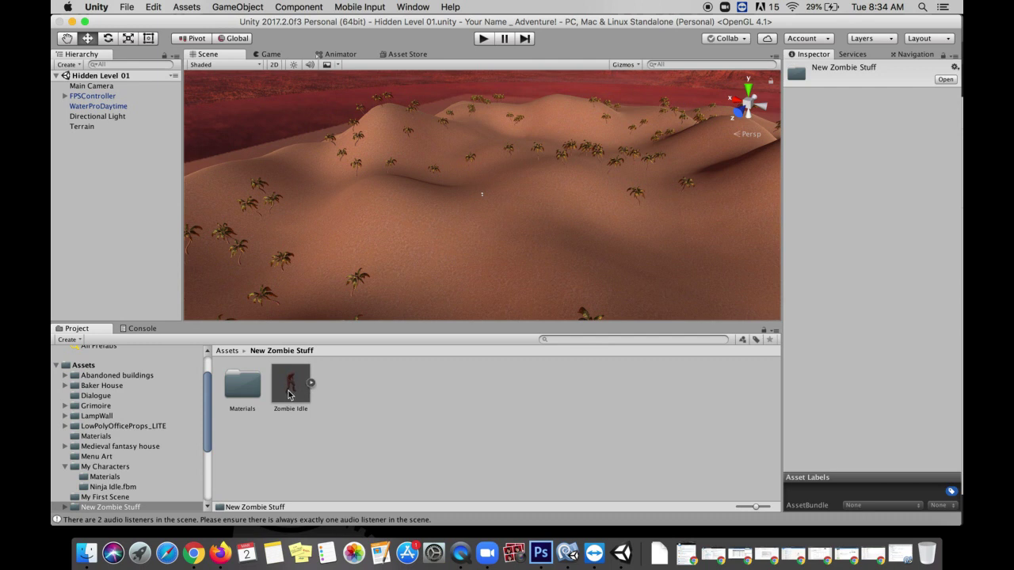
Step: Frame the FPSController and place the Zombie Idle model on the terrain beside the player
click(110, 96)
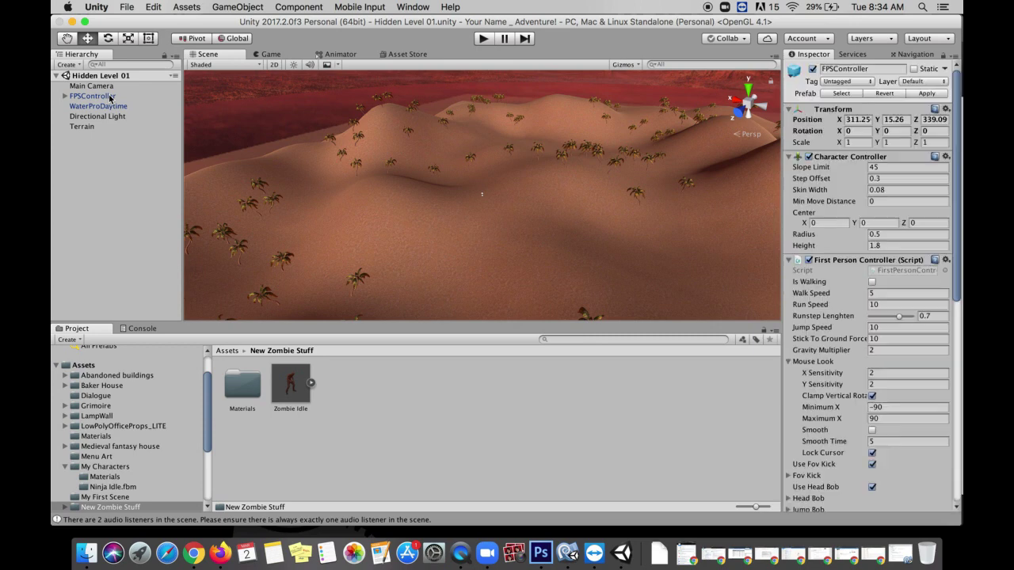
double_click(110, 96)
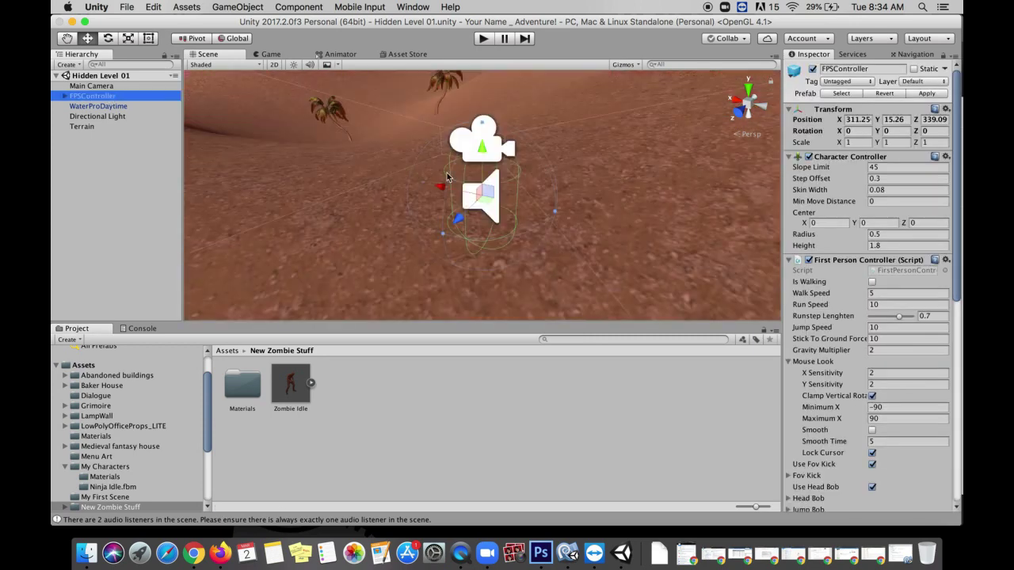
scroll(444, 186, down, 3)
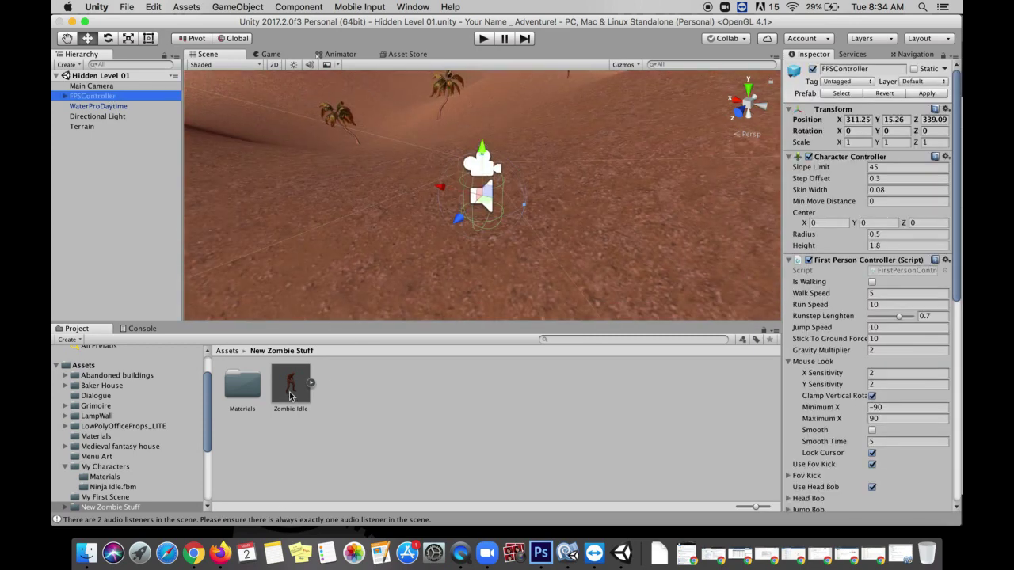
drag(291, 396, 339, 343)
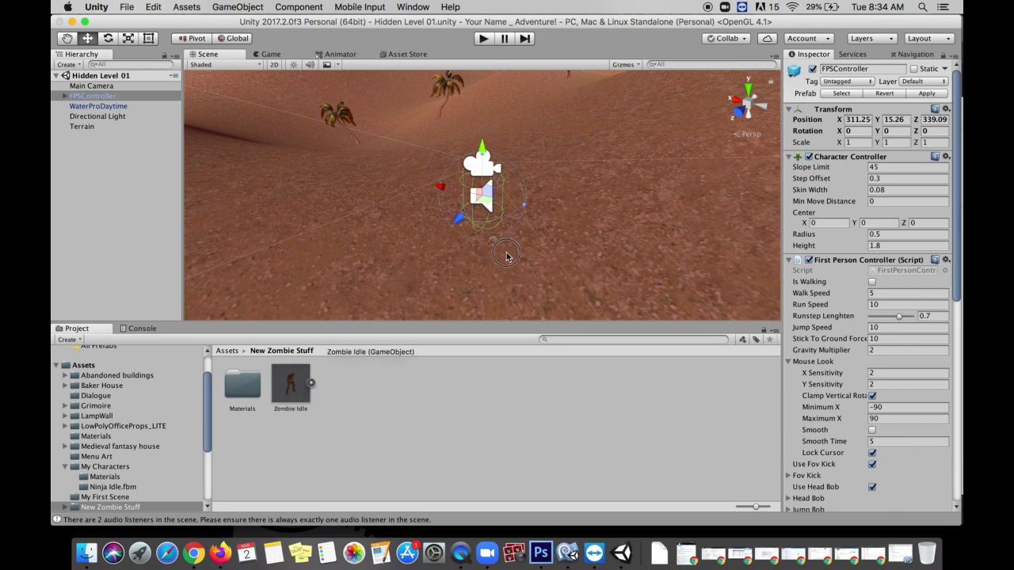
drag(507, 255, 633, 258)
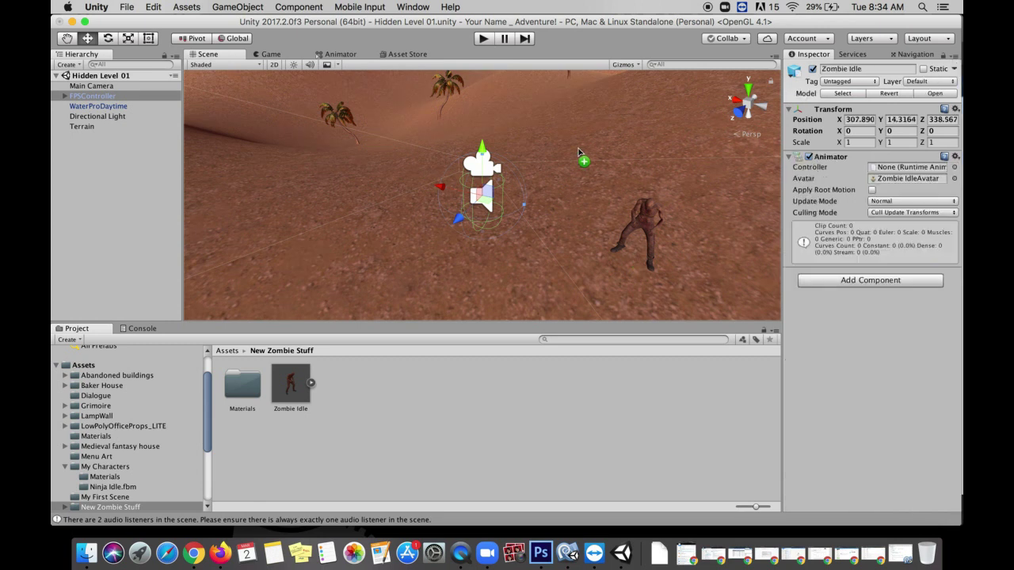
Step: Play-test the scene, walking toward and away from the zombie, then stop play
click(485, 39)
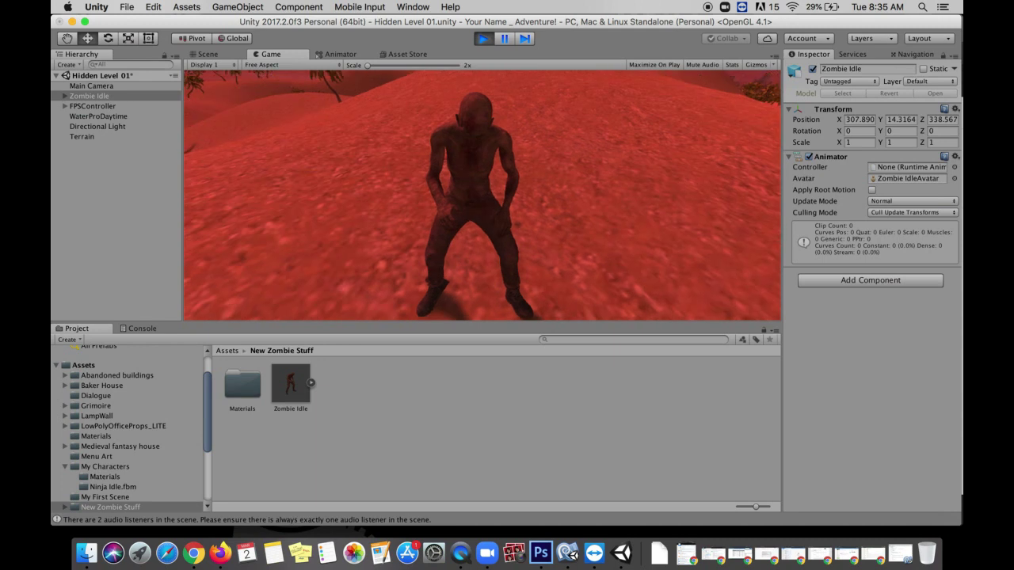
key(s)
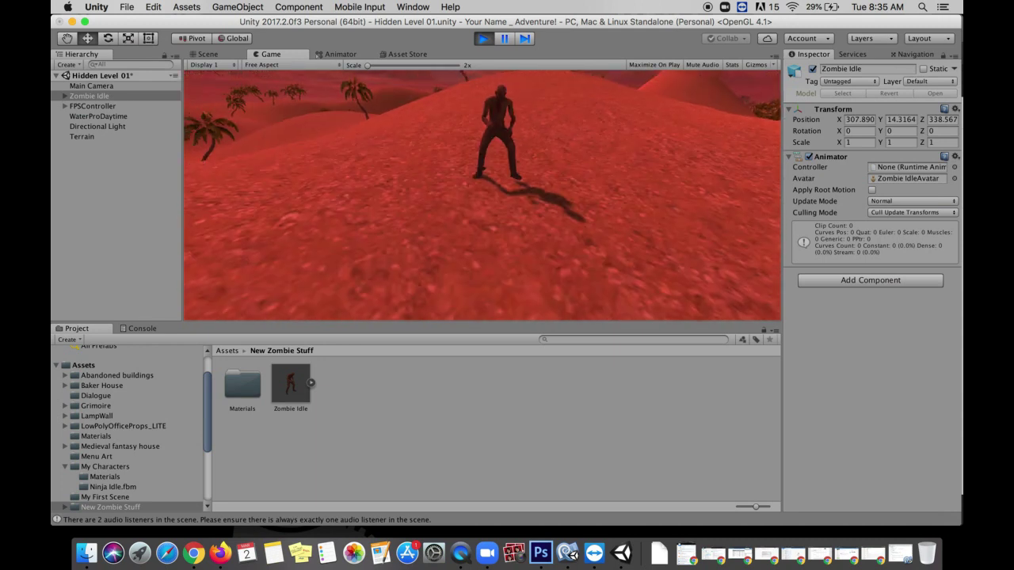
key(w)
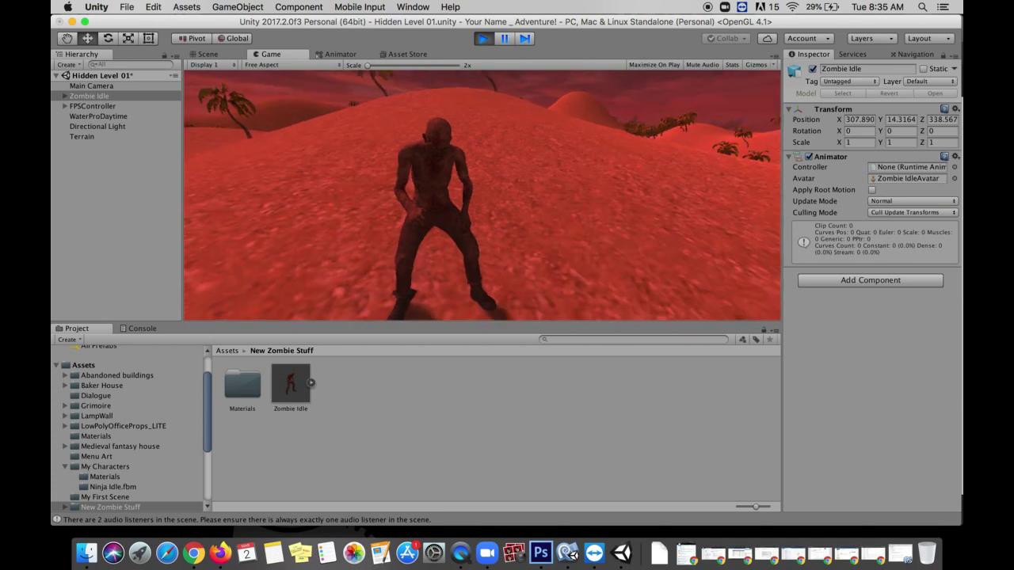
key(s)
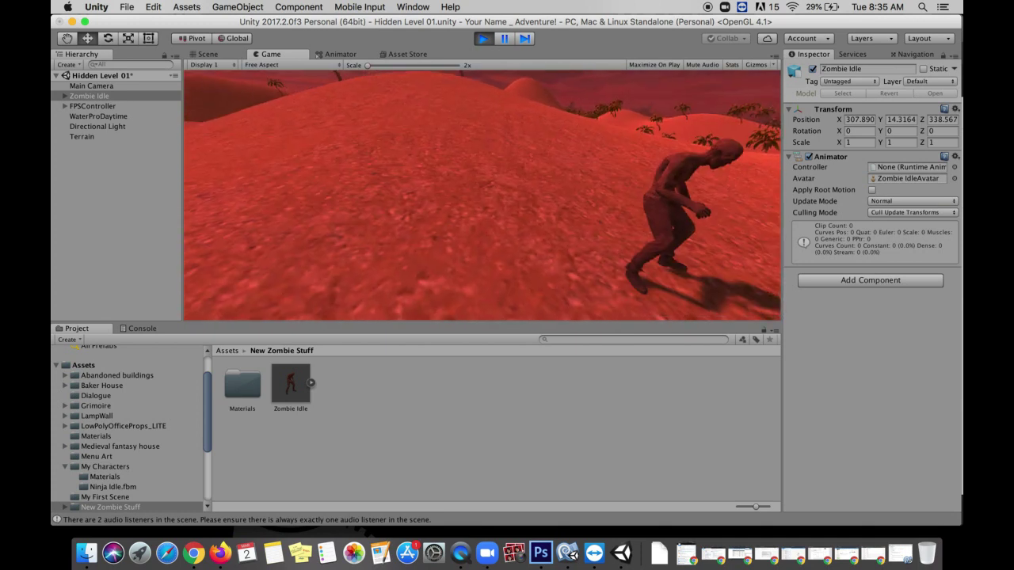
key(w)
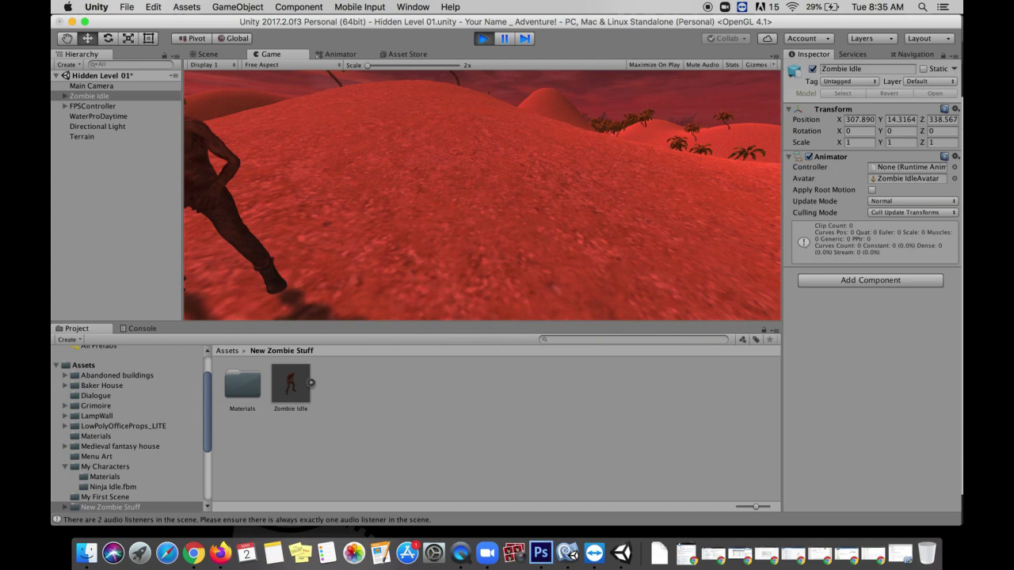
key(s)
key(s)
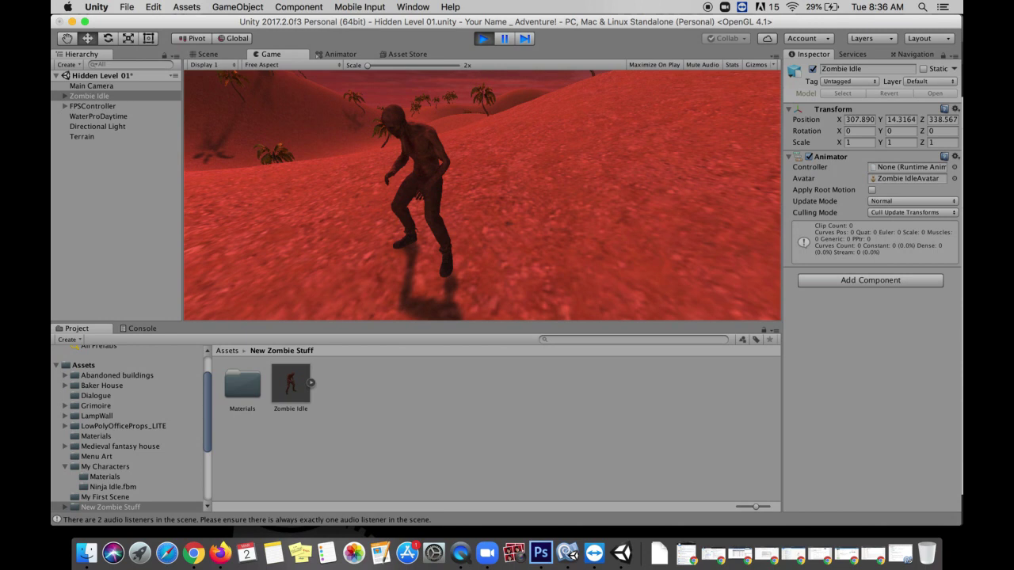
key(super+p)
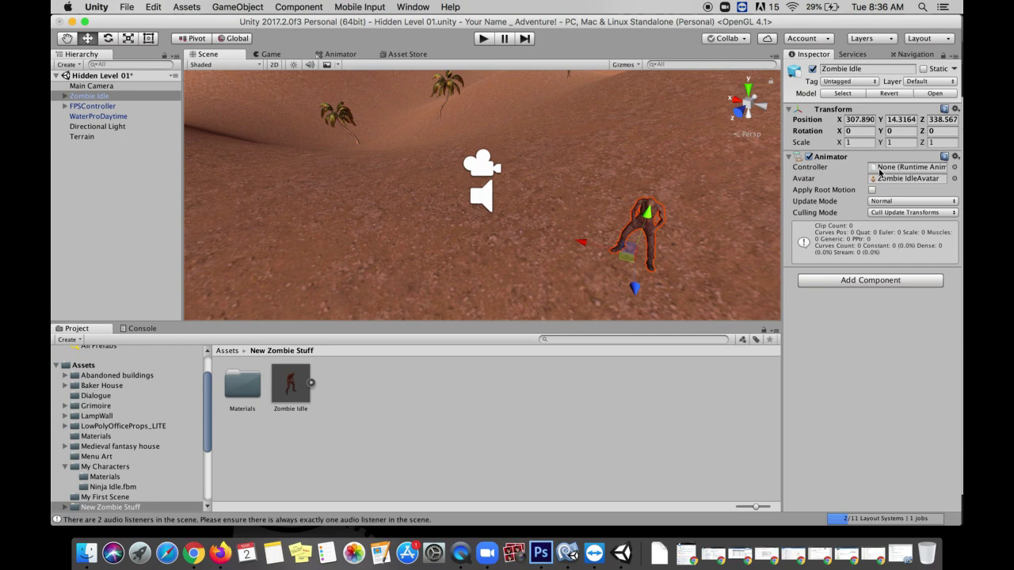
click(848, 284)
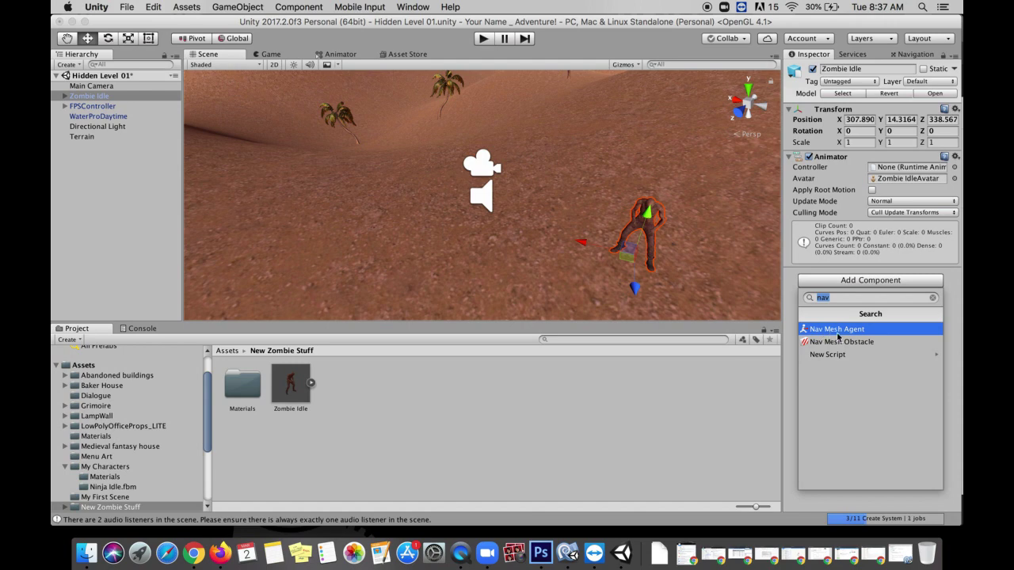
click(845, 332)
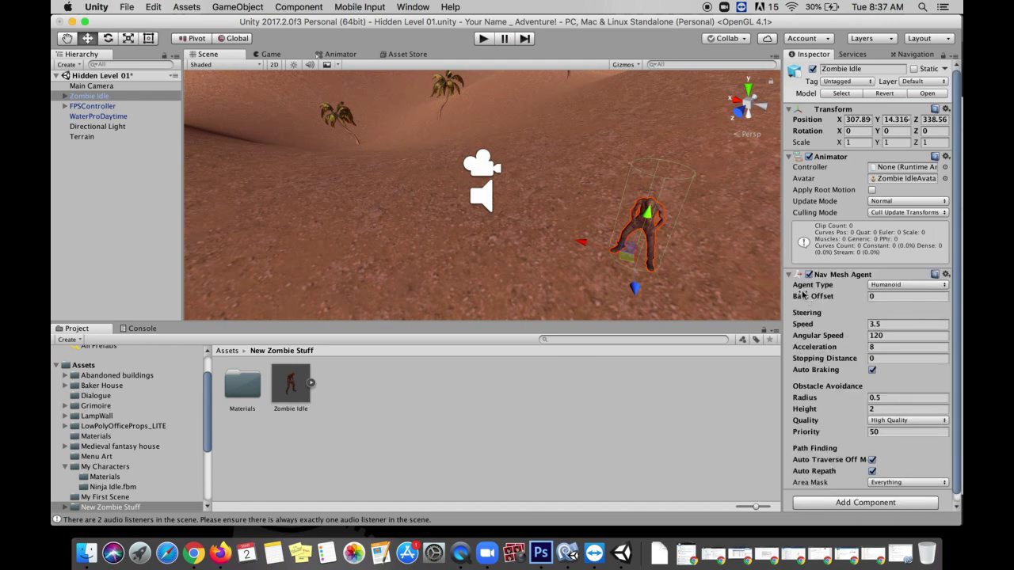
scroll(538, 158, down, 5)
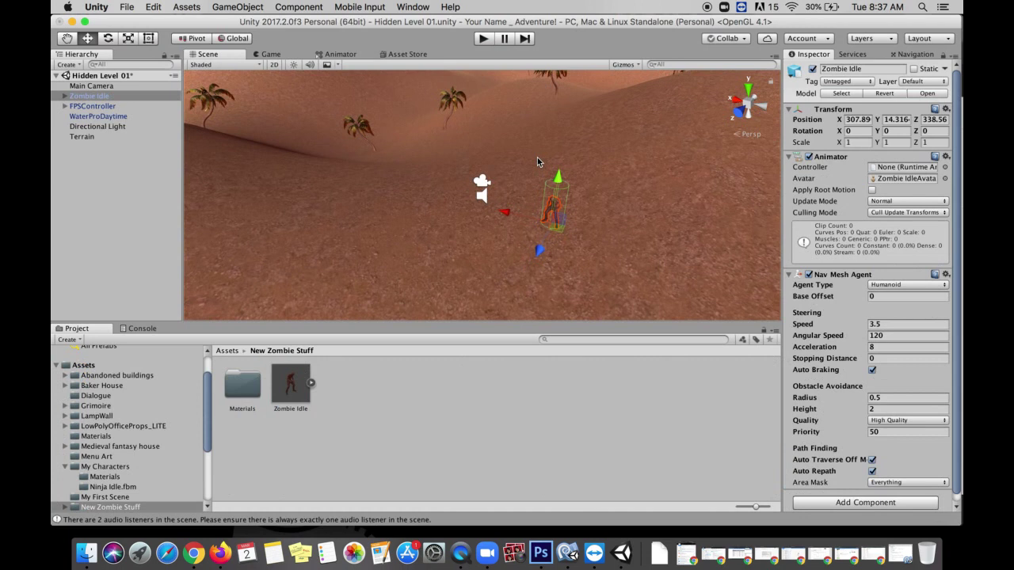
scroll(537, 157, down, 5)
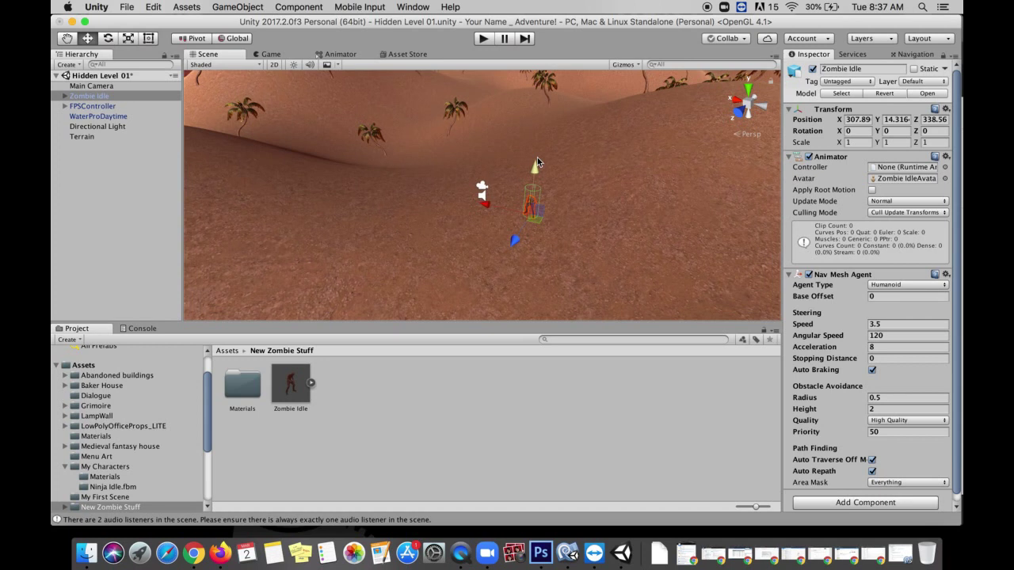
scroll(537, 157, down, 3)
scroll(537, 156, down, 5)
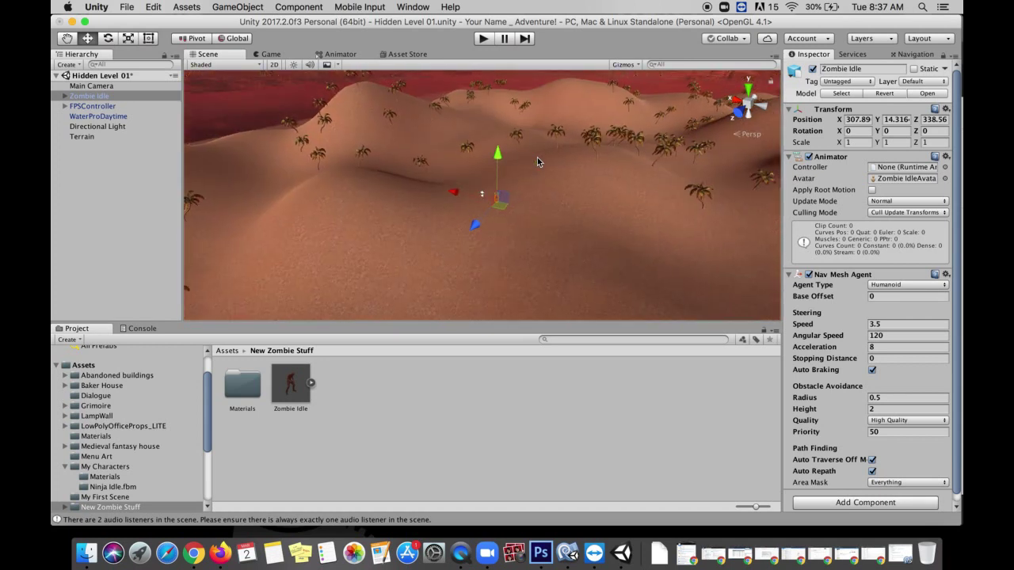
scroll(538, 157, down, 5)
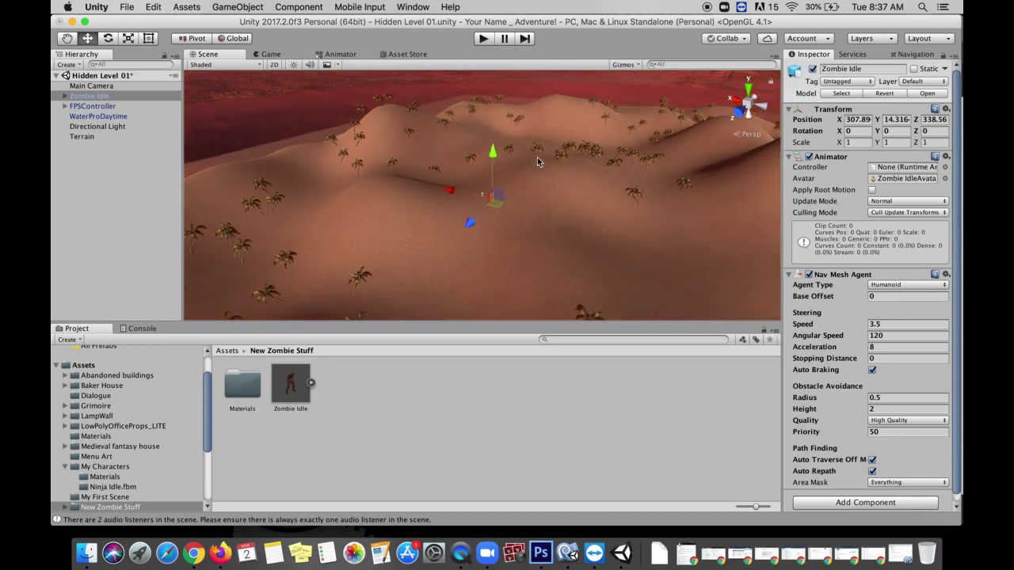
scroll(537, 158, down, 5)
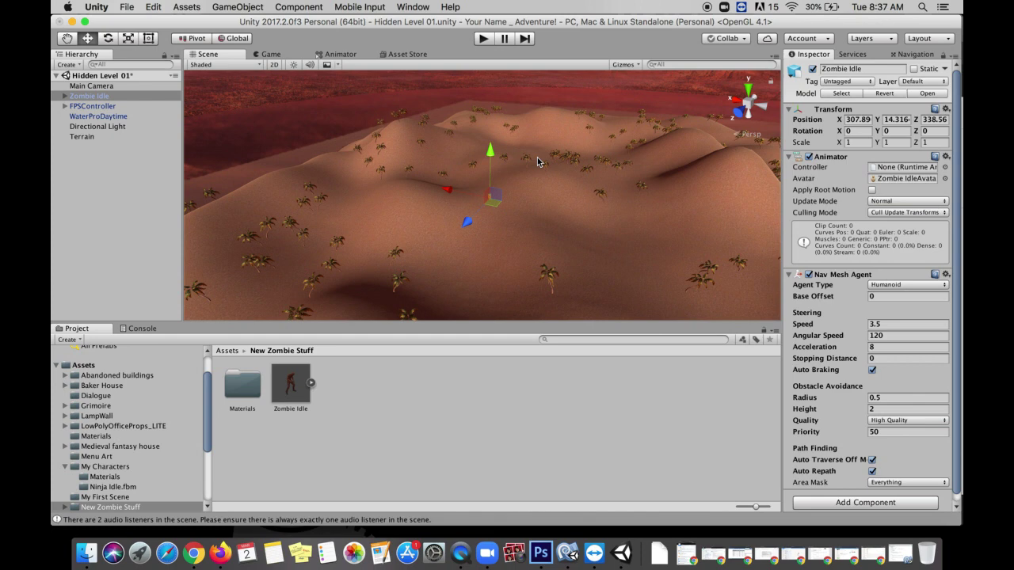
scroll(537, 162, down, 5)
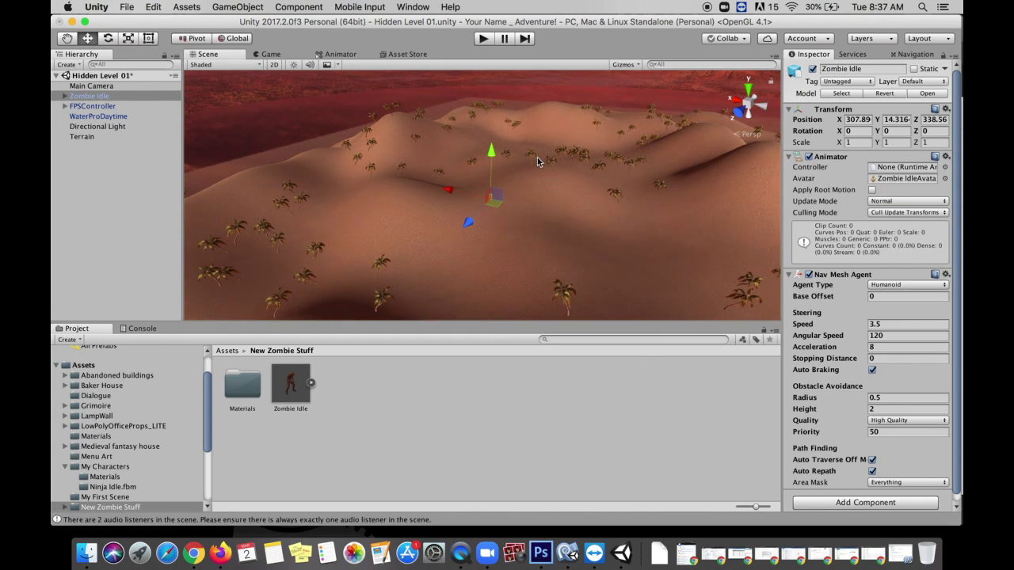
scroll(537, 161, up, 10)
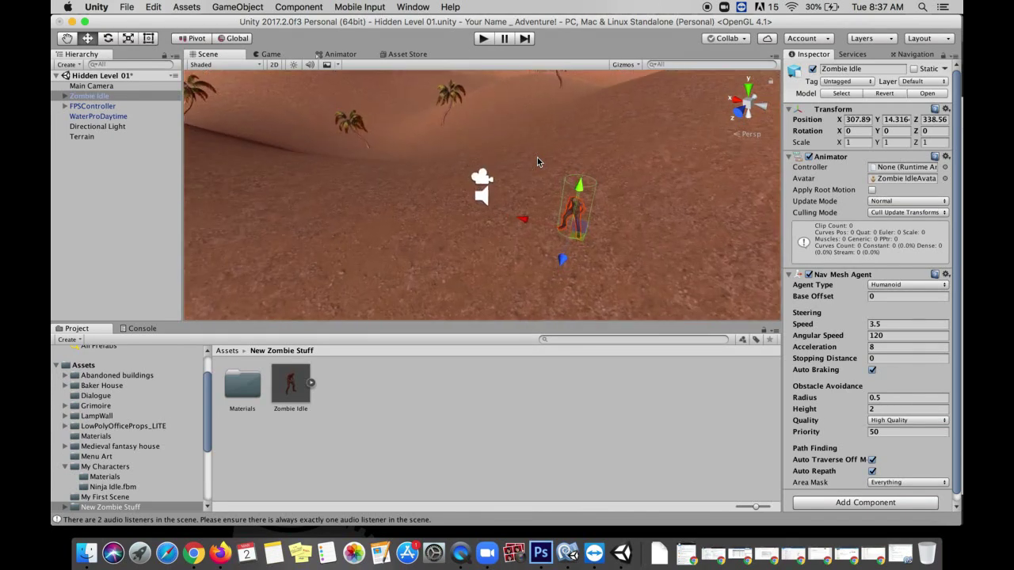
scroll(537, 161, up, 3)
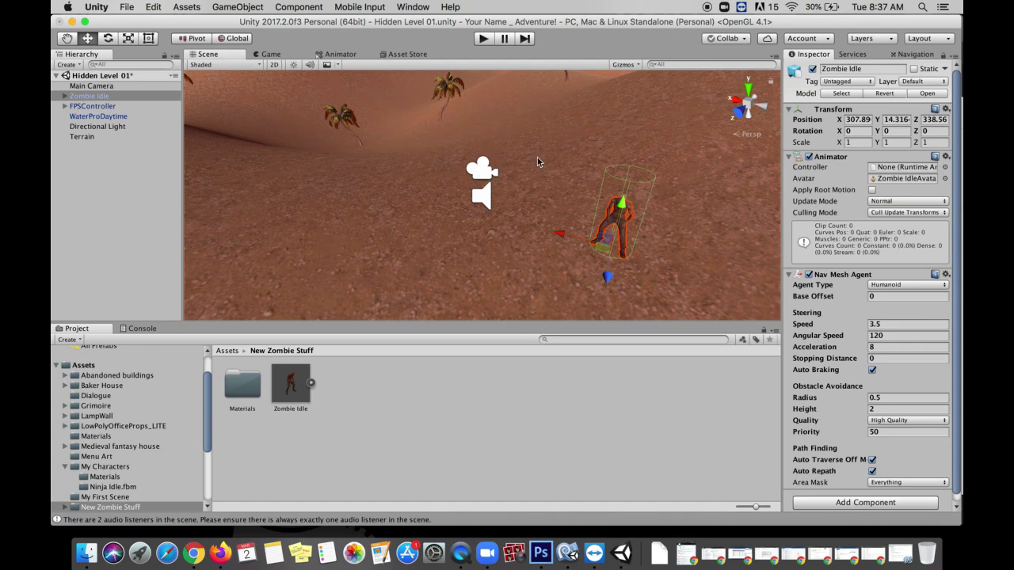
scroll(537, 162, up, 2)
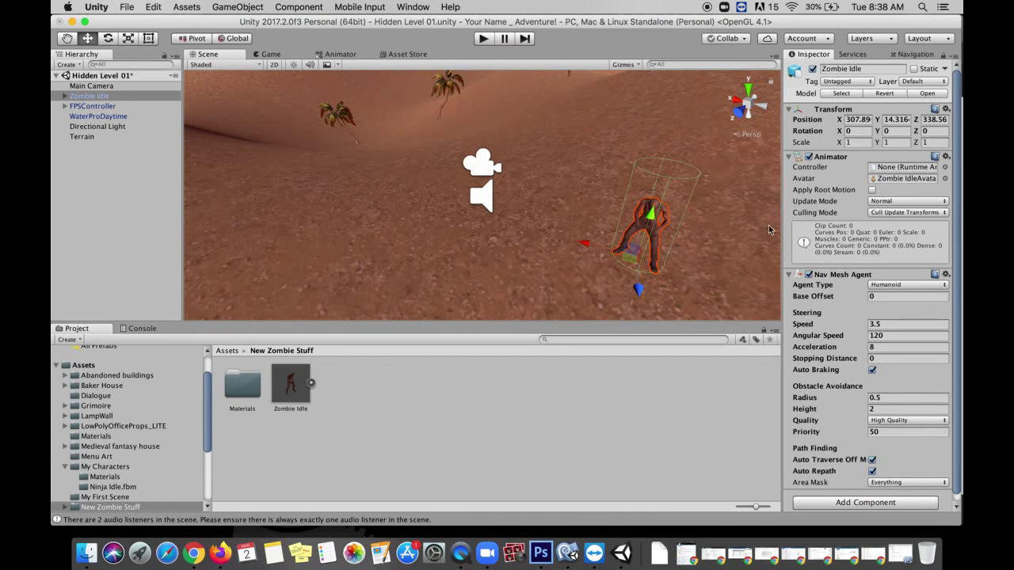
Step: Select the Terrain and view its Navigation Static and Walkable settings in the Navigation window
click(382, 253)
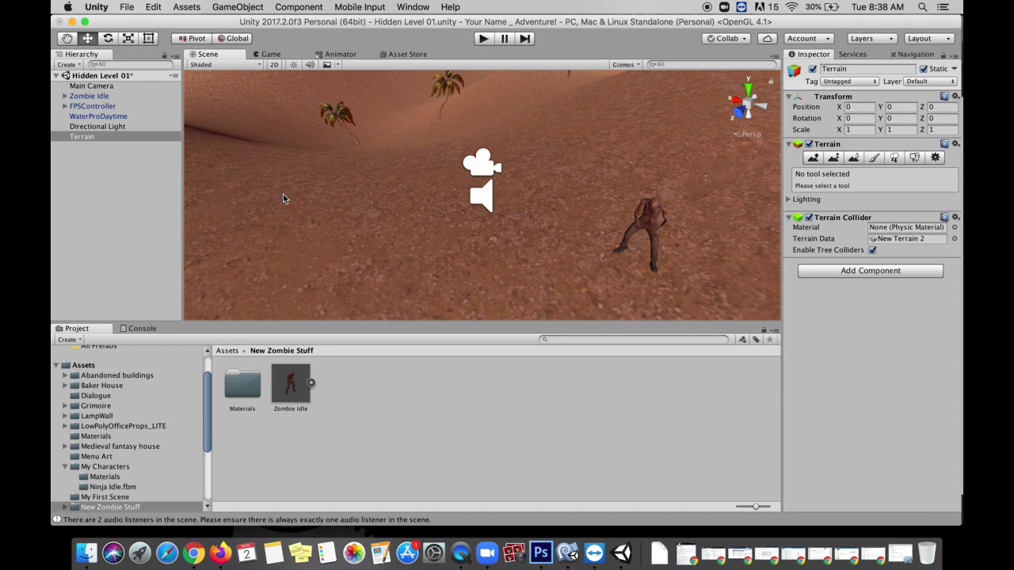
click(101, 138)
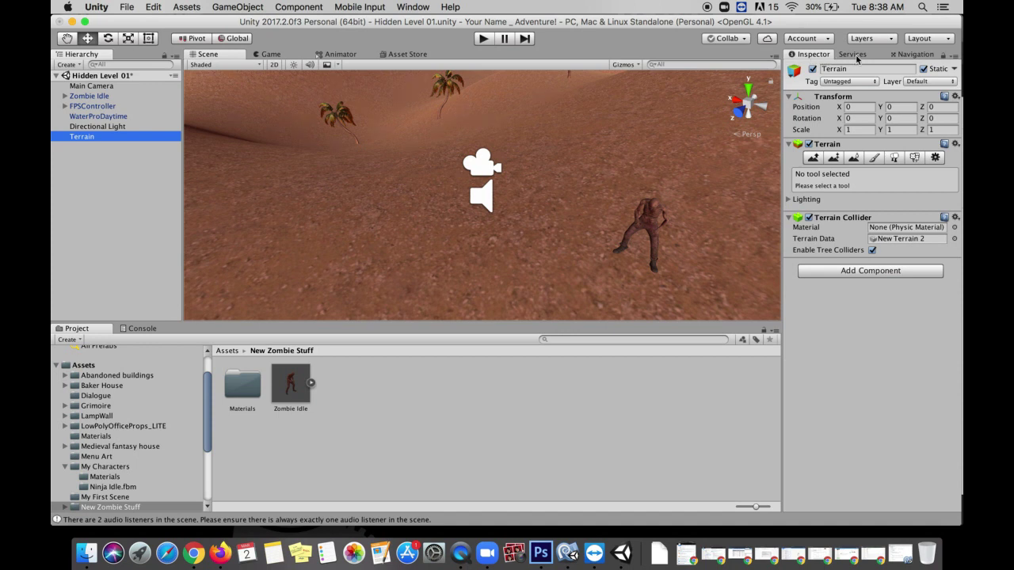
click(911, 55)
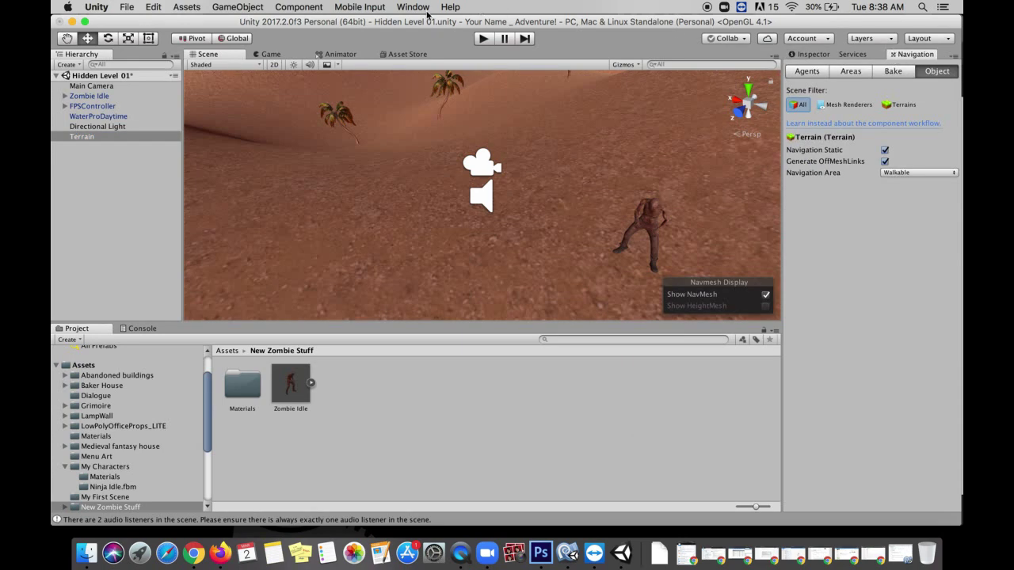
click(416, 7)
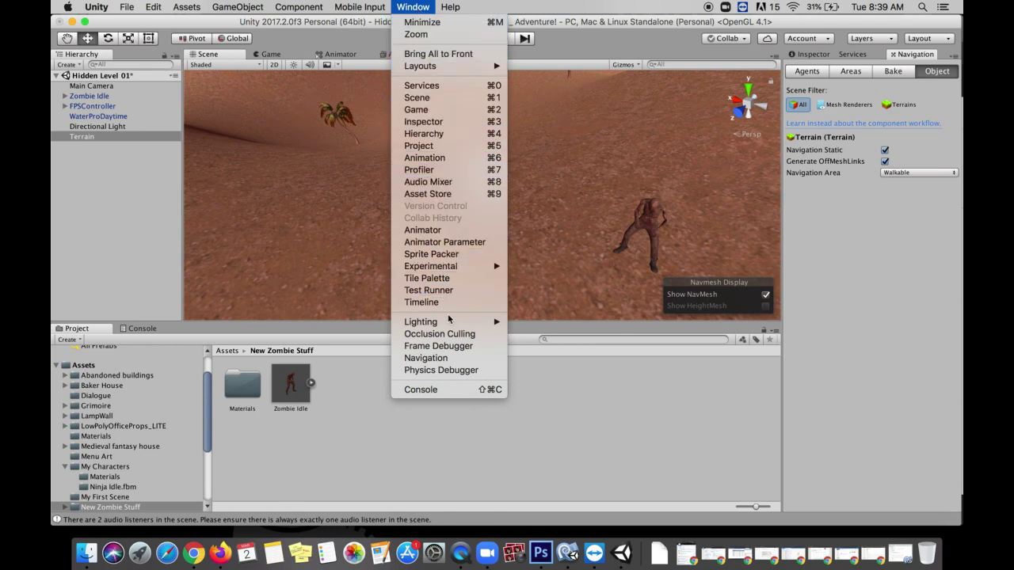
click(454, 362)
Step: In the Navigation Bake settings, set Max Slope to 40.1 and Step Height to 0.3
click(894, 72)
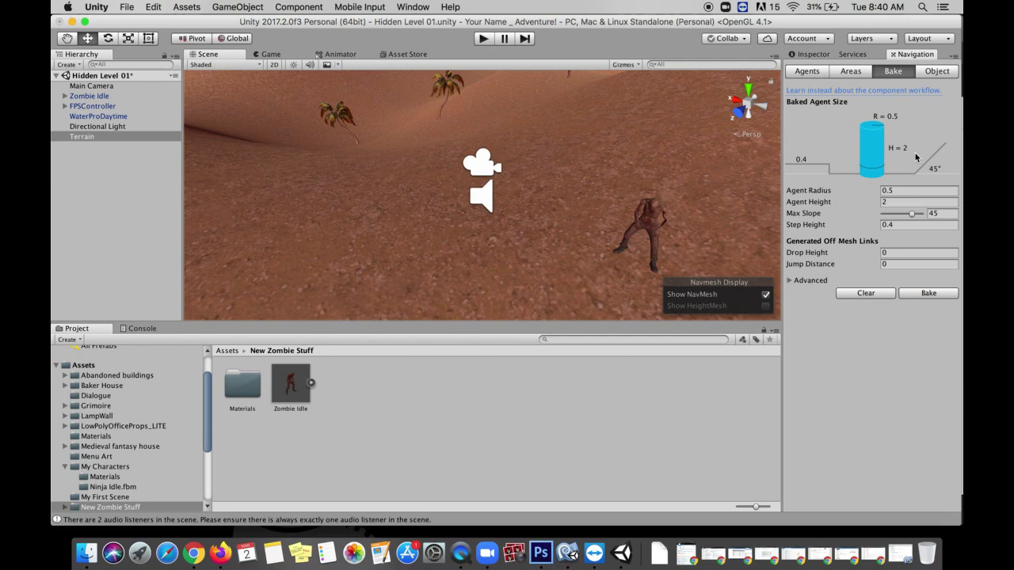
drag(912, 218, 895, 216)
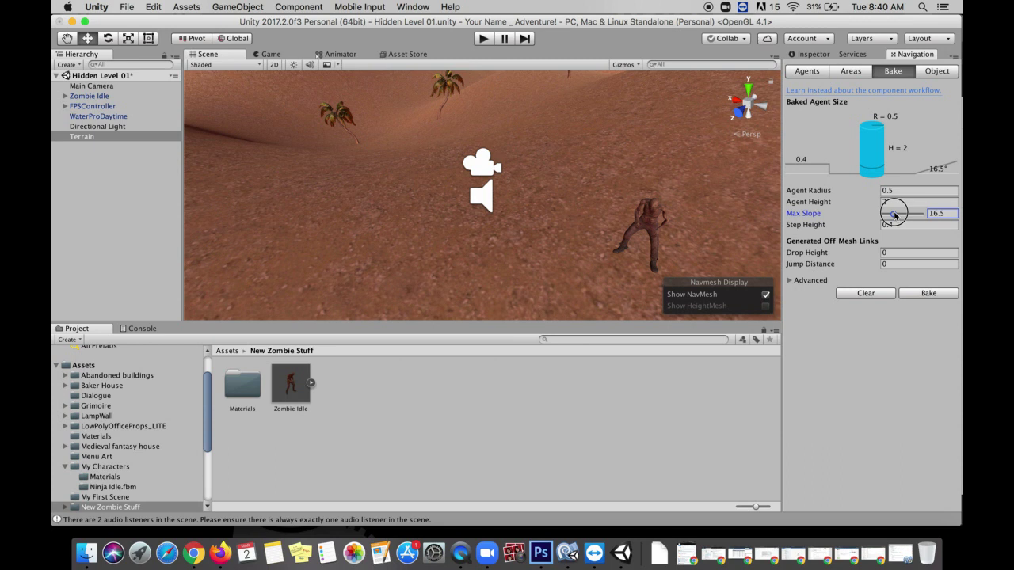
drag(896, 215, 910, 215)
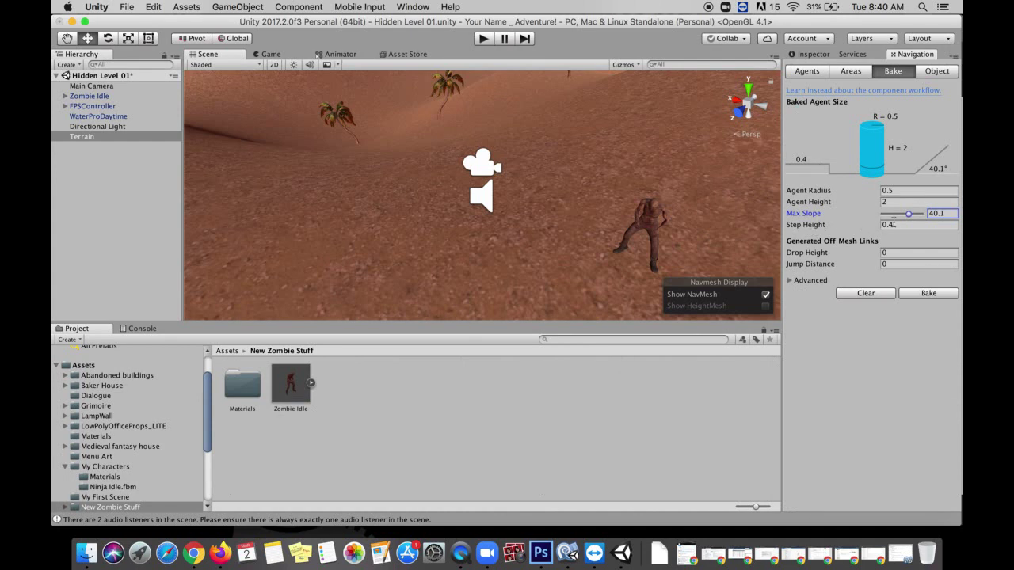
click(893, 225)
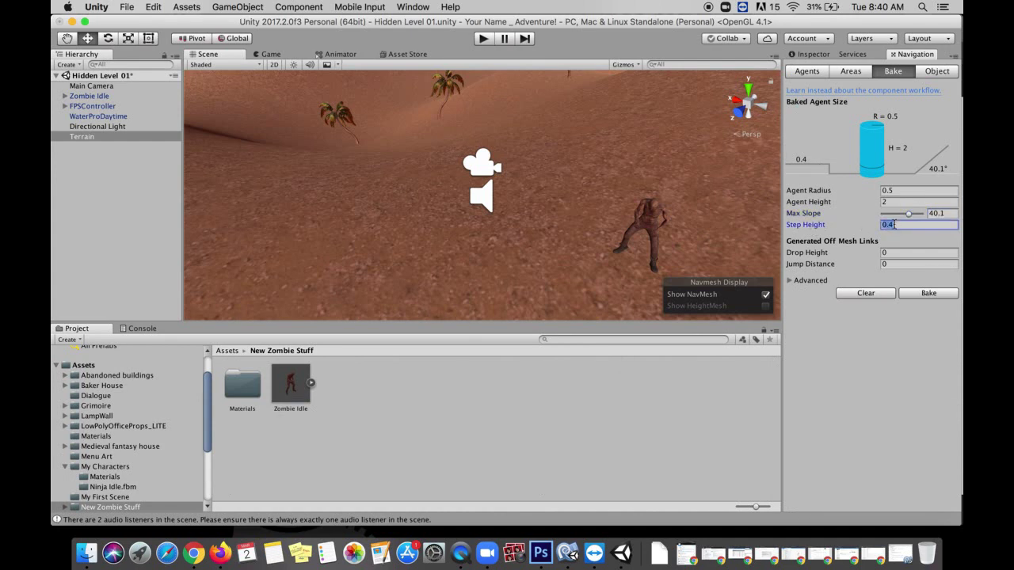
key(BackSpace)
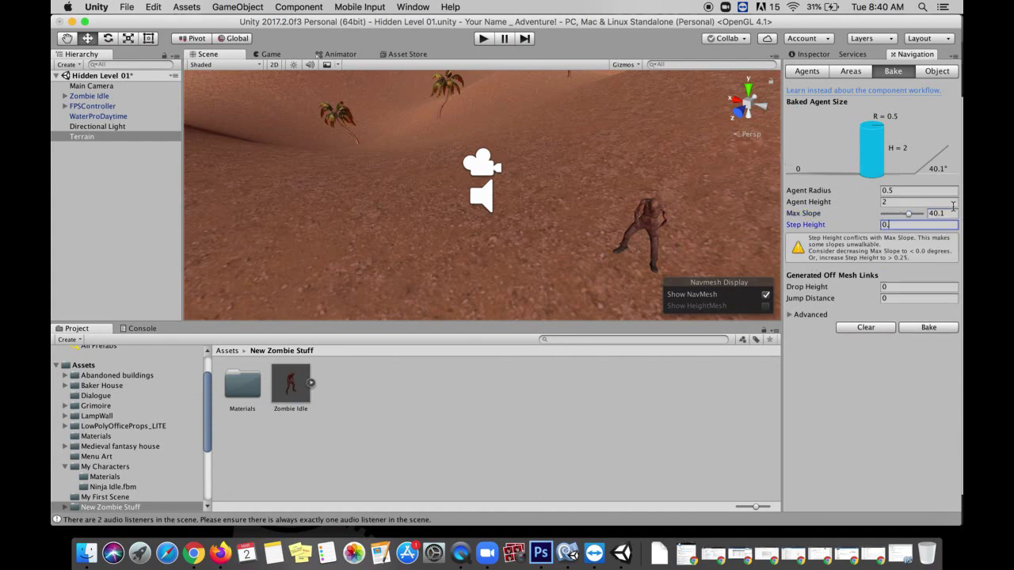
text(3)
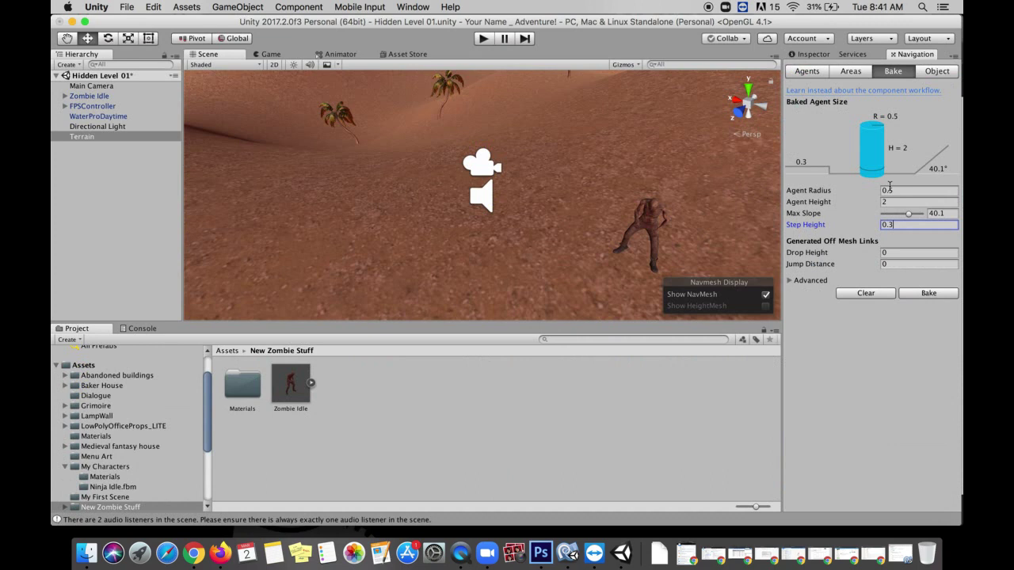
Step: Bake the NavMesh and zoom out to see the blue walkable overlay across the terrain
click(928, 294)
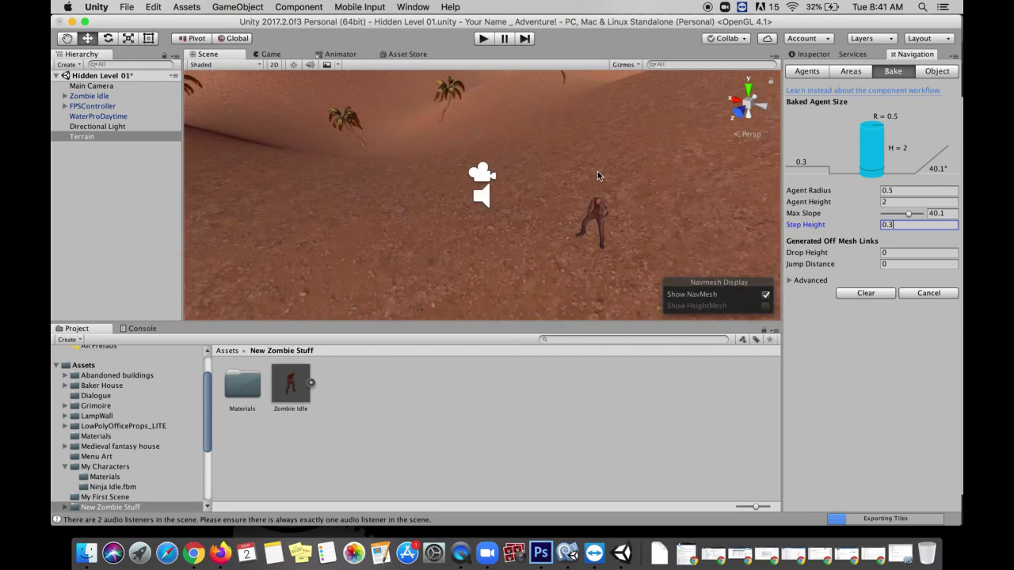
scroll(597, 171, down, 10)
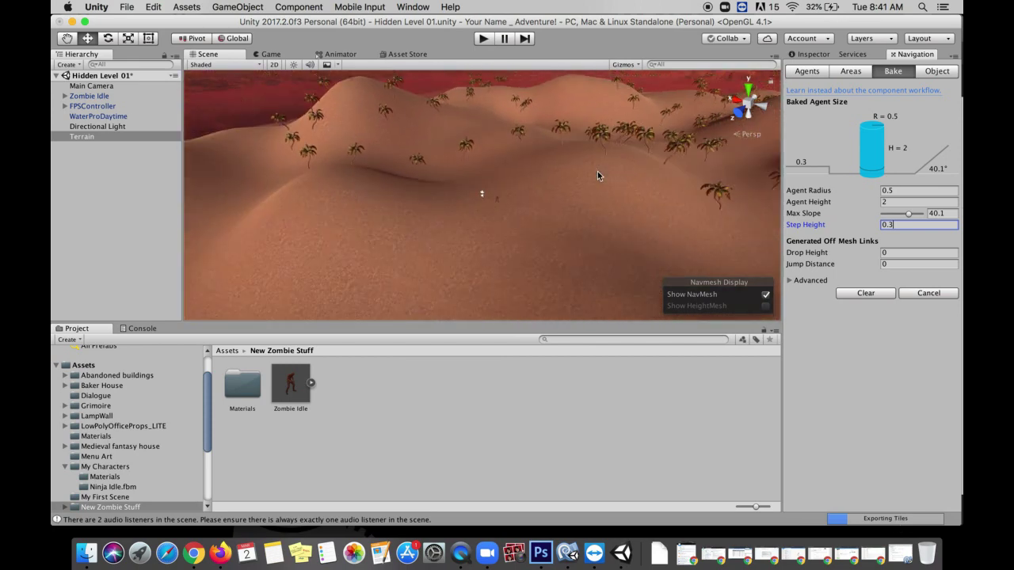
scroll(597, 171, down, 5)
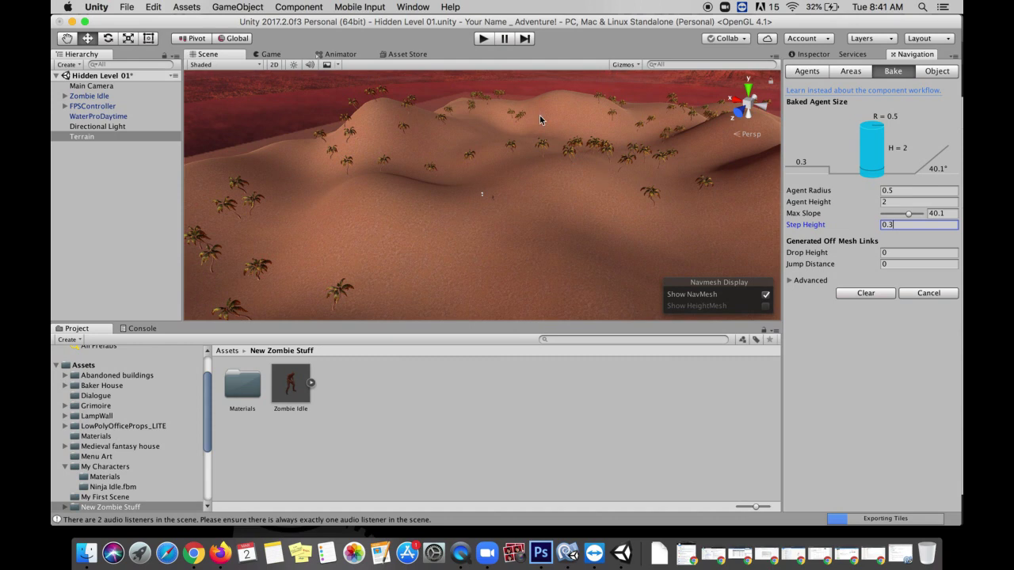
scroll(542, 110, up, 2)
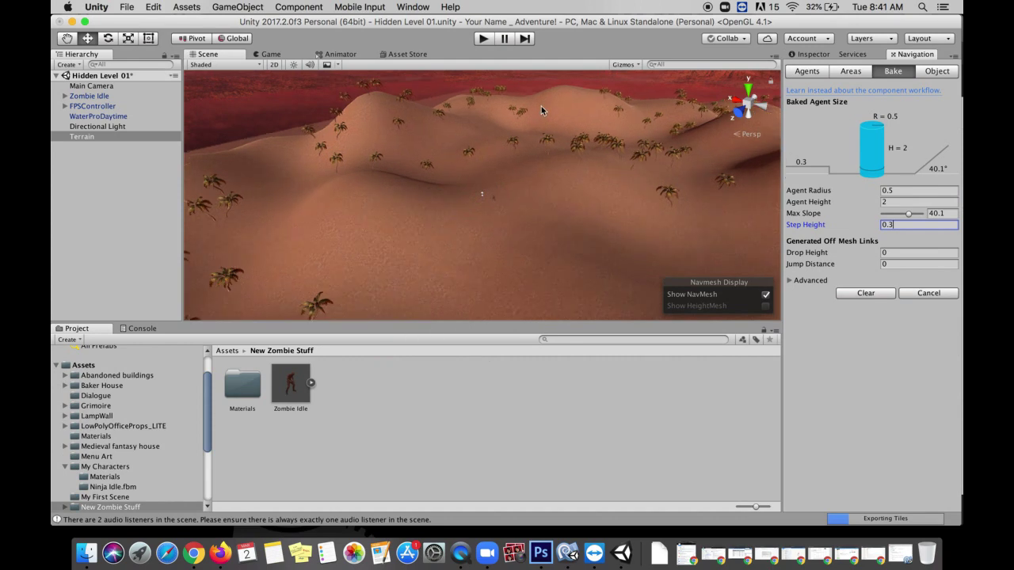
scroll(541, 110, up, 2)
scroll(541, 106, up, 2)
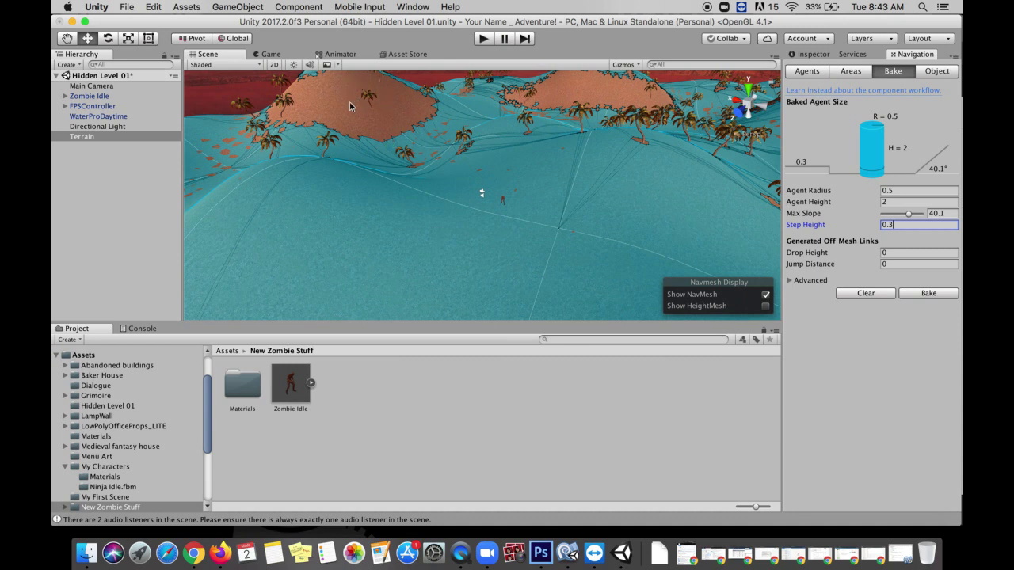
scroll(349, 106, down, 6)
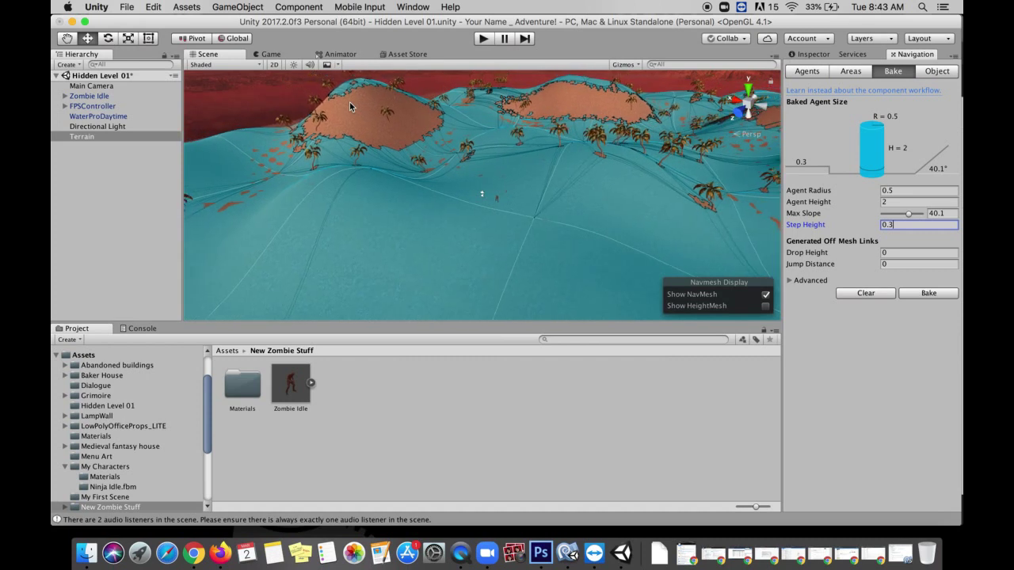
scroll(349, 102, down, 2)
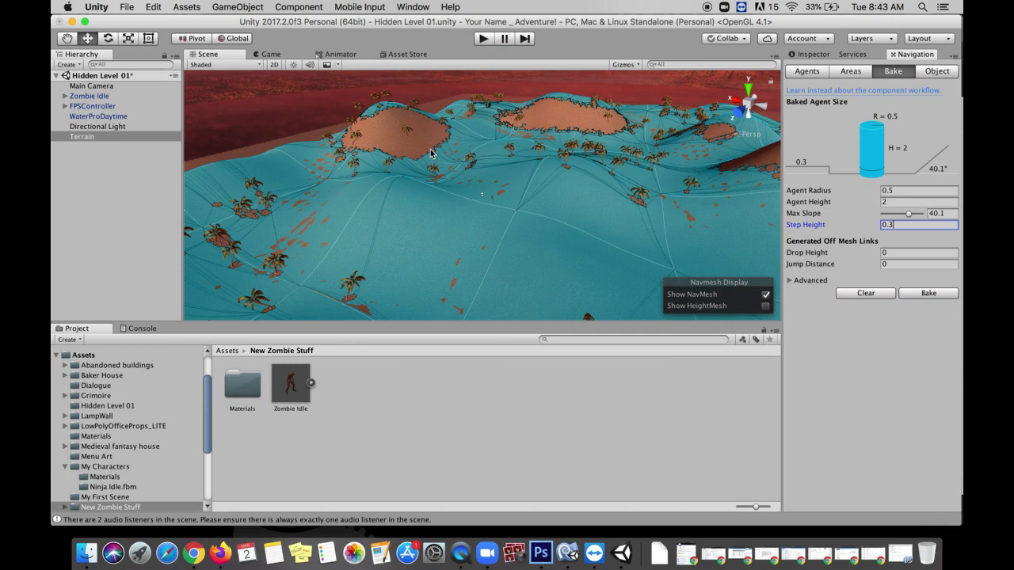
right_drag(430, 153, 430, 153)
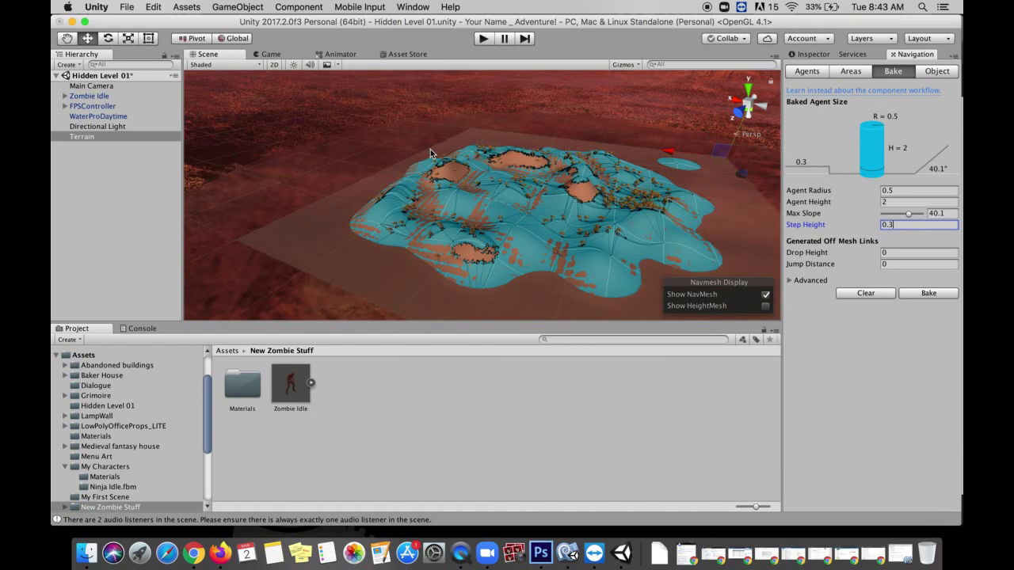
right_drag(430, 149, 430, 149)
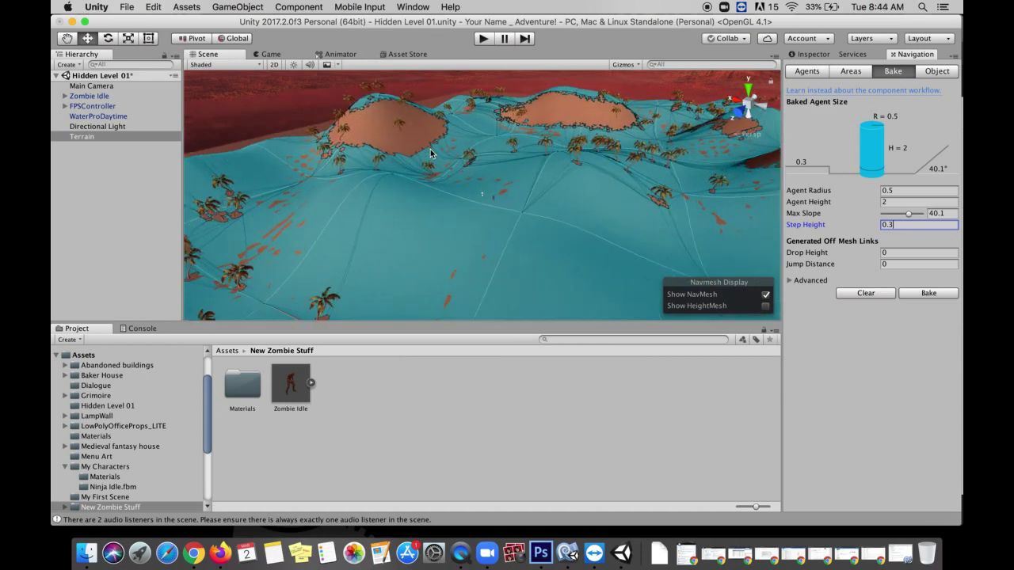
click(482, 40)
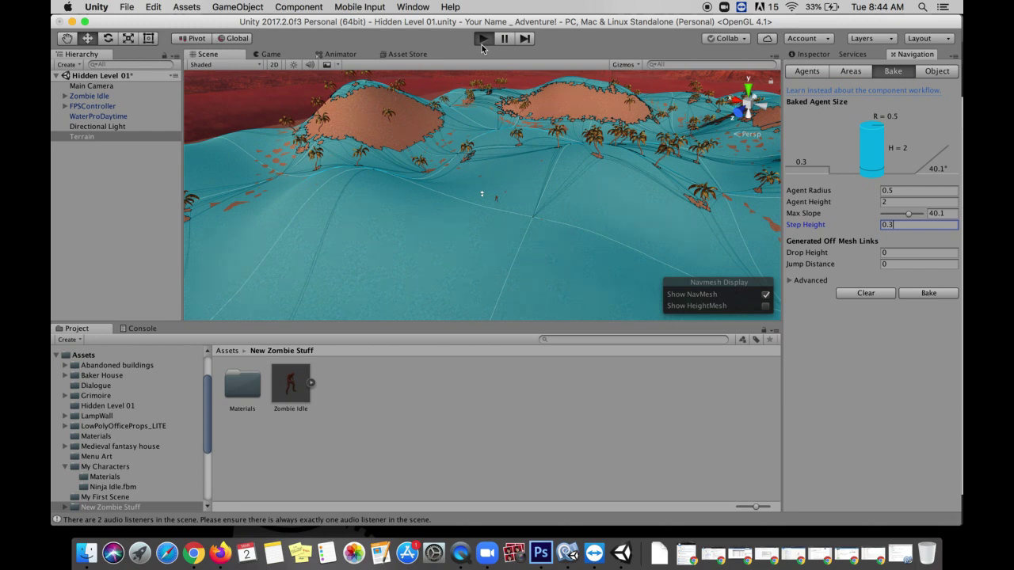
Step: Enter Play mode to watch the zombie on the red desert in the Game view
click(482, 39)
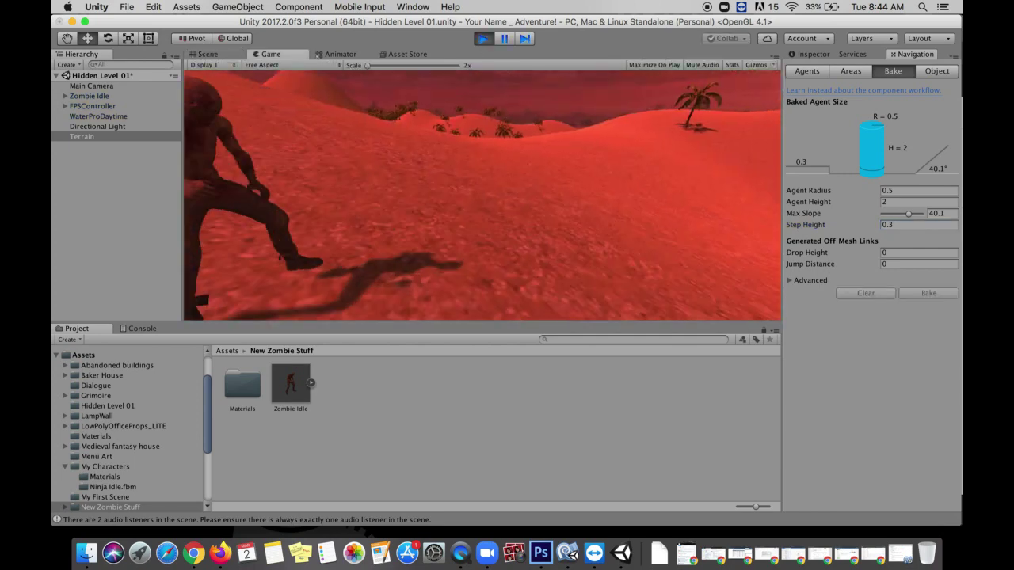